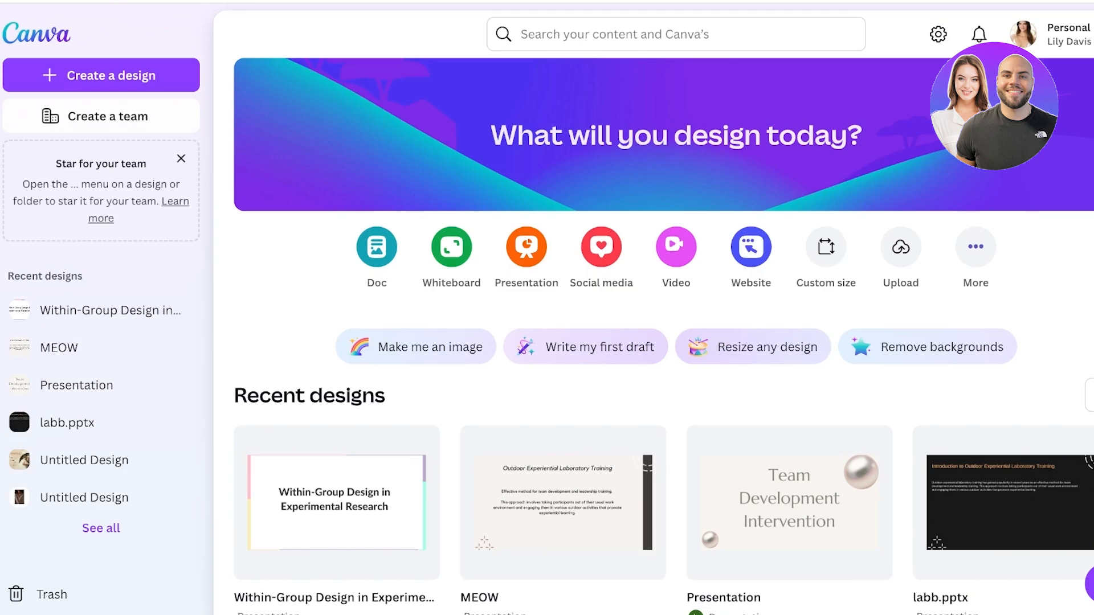
# Step: Create a blank presentation and fill the page background with the light mauve color from the Brand Kit palette
pyautogui.click(526, 247)
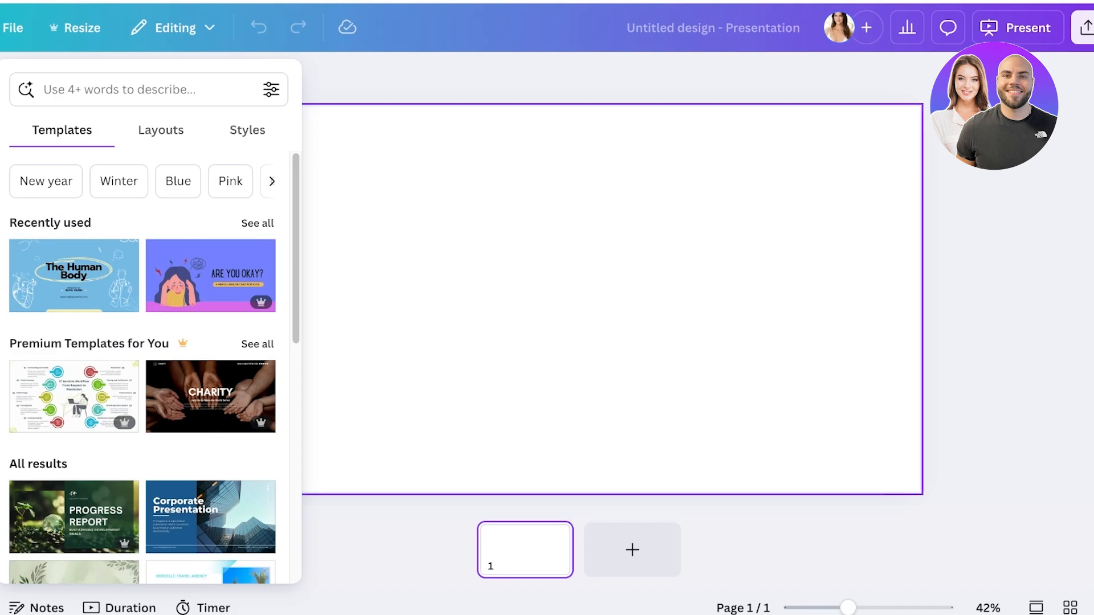
pyautogui.press('Escape')
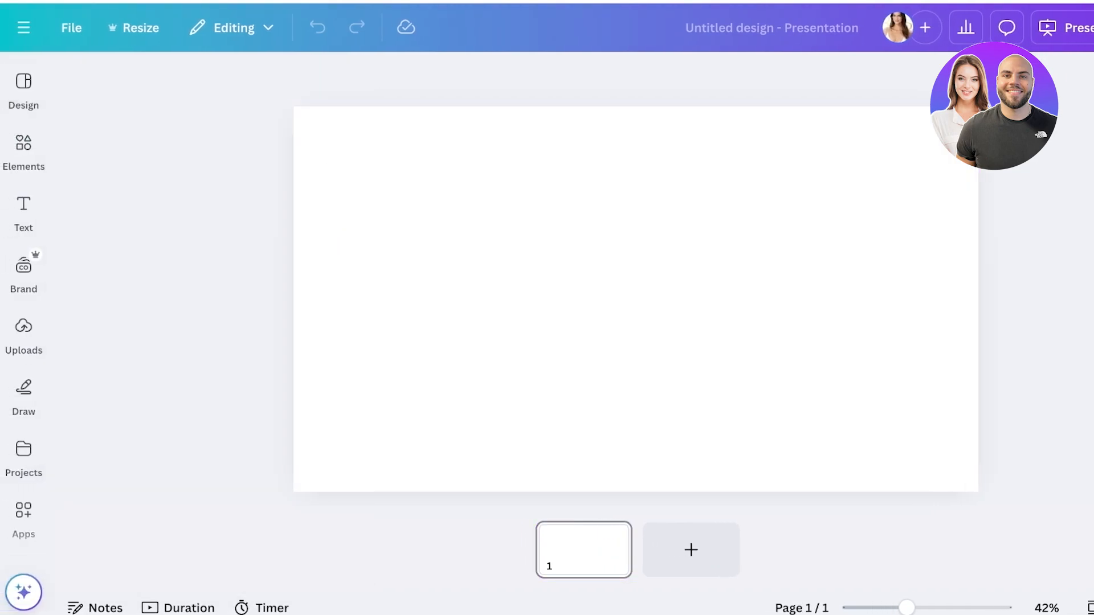
pyautogui.click(24, 151)
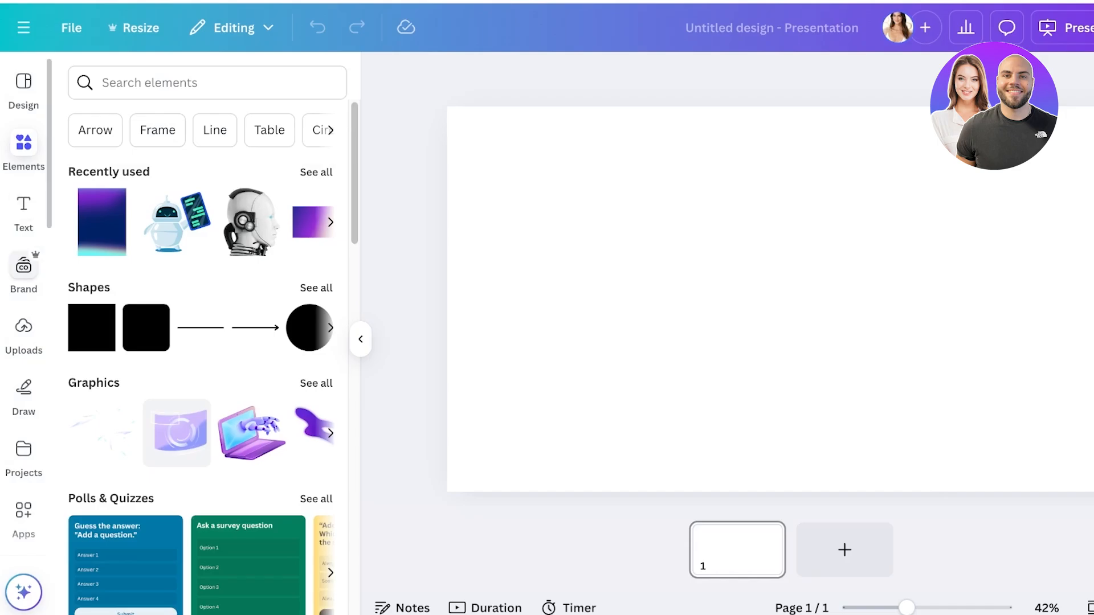
pyautogui.click(24, 208)
pyautogui.click(684, 297)
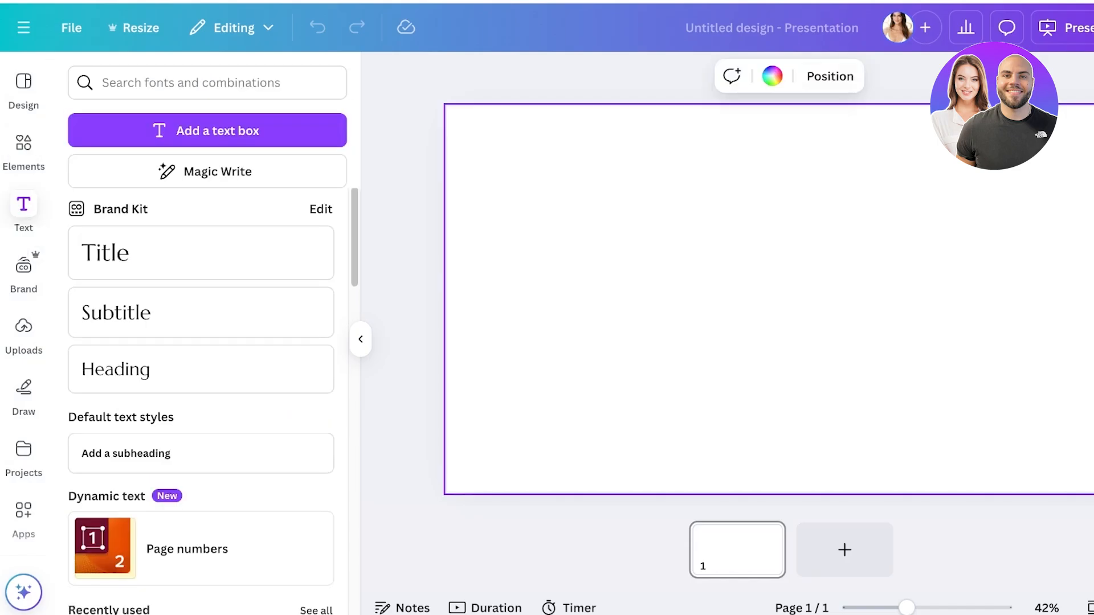
pyautogui.click(772, 76)
pyautogui.click(134, 321)
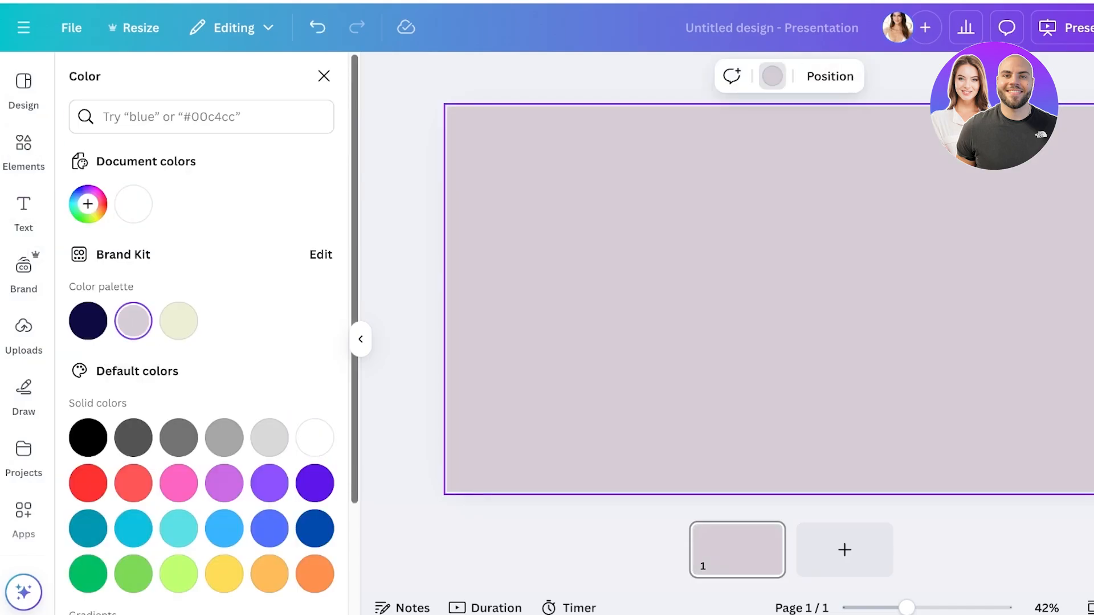
# Step: Add a Brand Kit Title text reading "WELCOME TO OUR CHANNEL" to the page
pyautogui.click(23, 209)
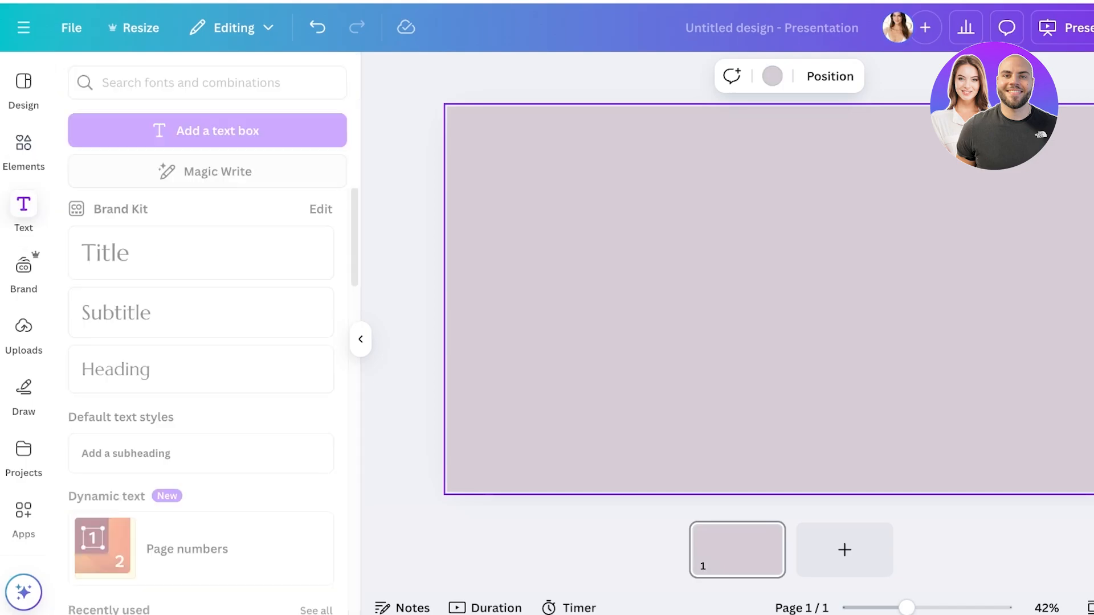
pyautogui.click(201, 249)
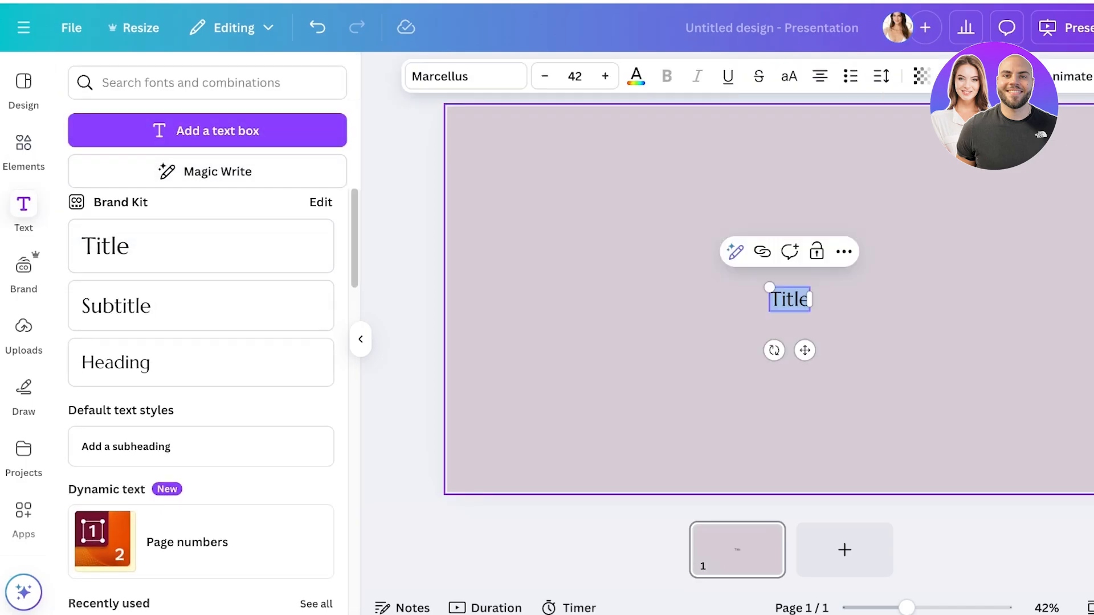
pyautogui.write('WELCOME')
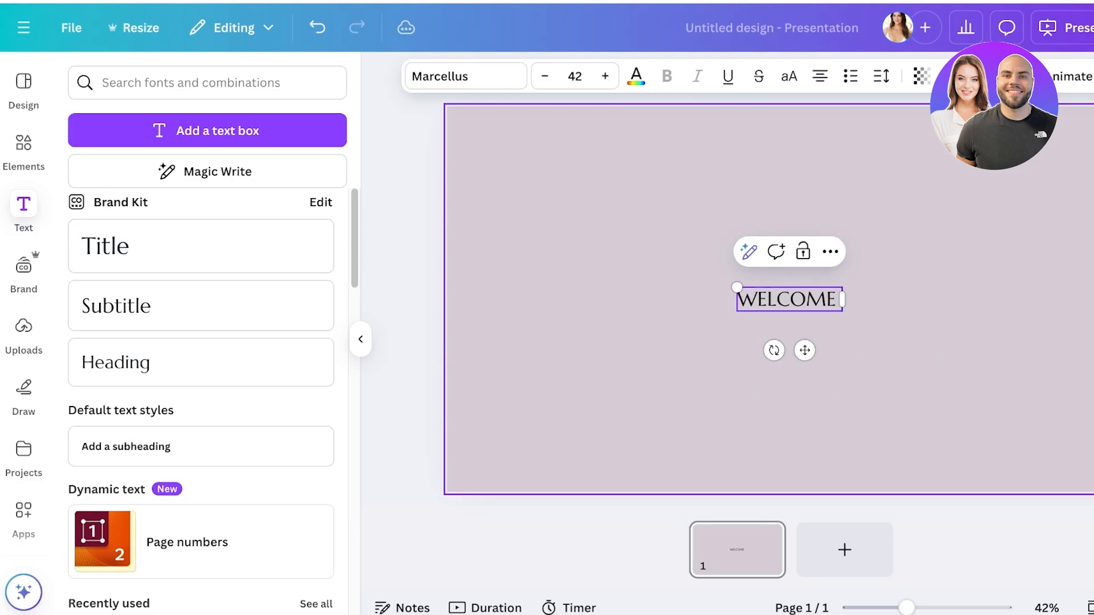
pyautogui.write(' TO OUR CHANNEL')
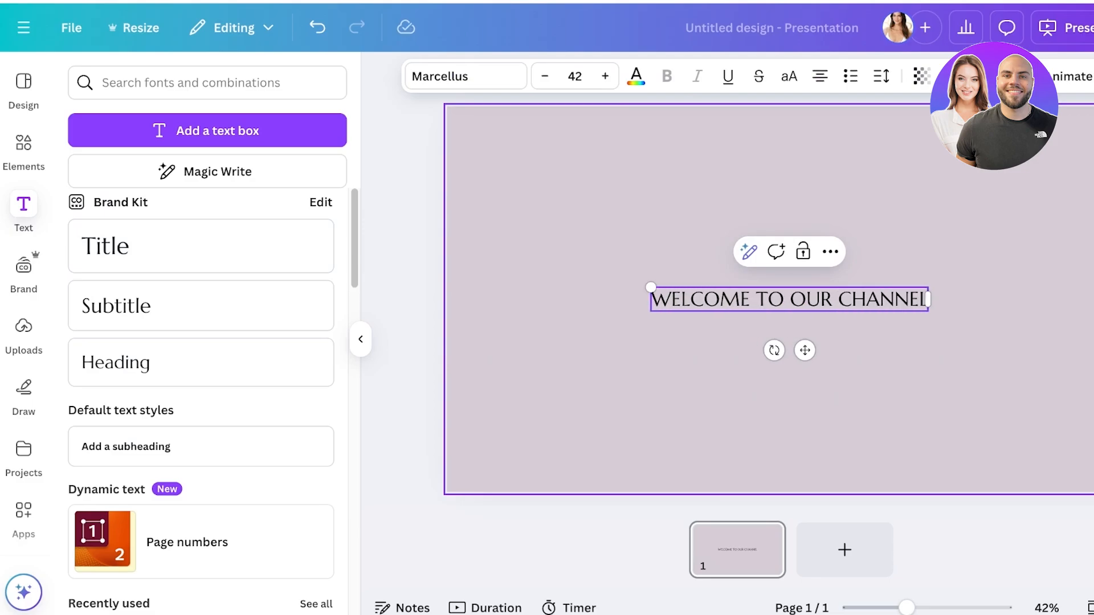
# Step: Search the fonts for "cute" and apply Canda Tawa Cute to the title text
pyautogui.click(466, 76)
pyautogui.click(200, 355)
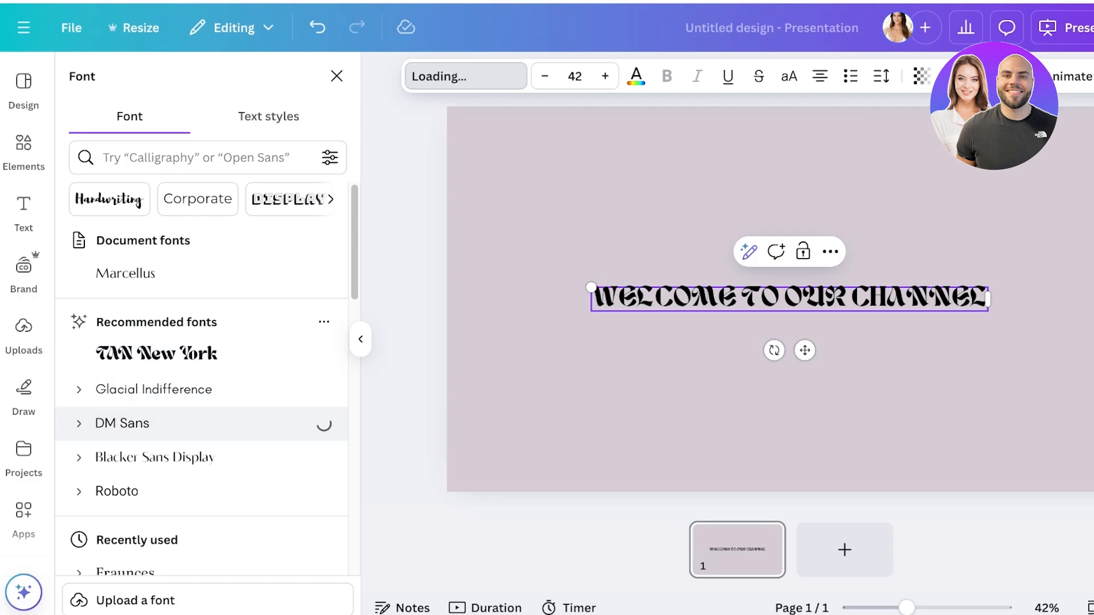
pyautogui.click(200, 458)
pyautogui.scroll(-20, 201, 458)
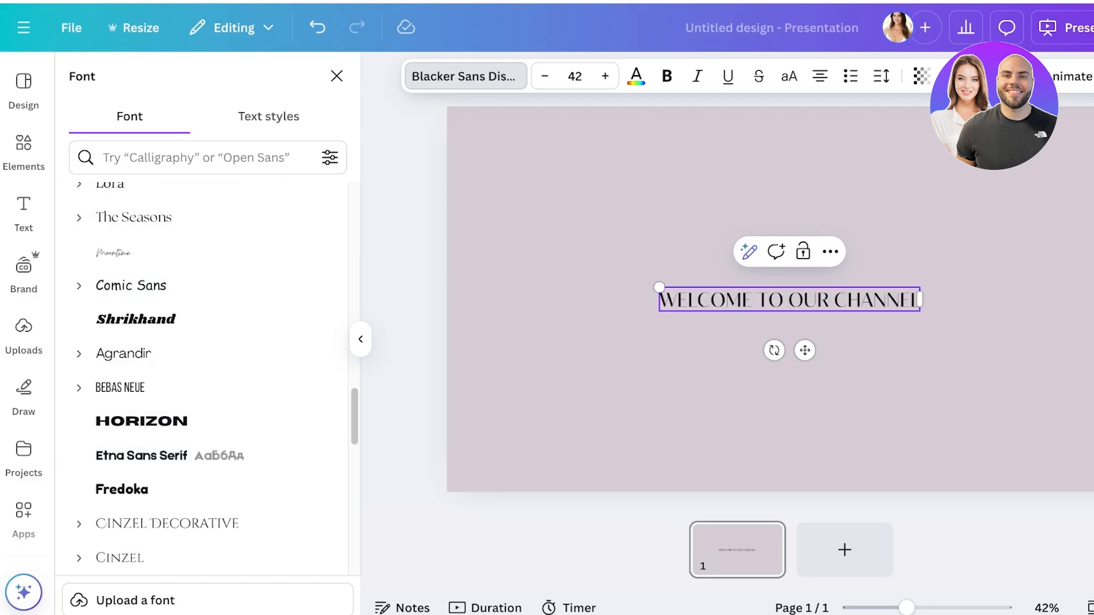
pyautogui.click(200, 157)
pyautogui.write('cute')
pyautogui.click(200, 321)
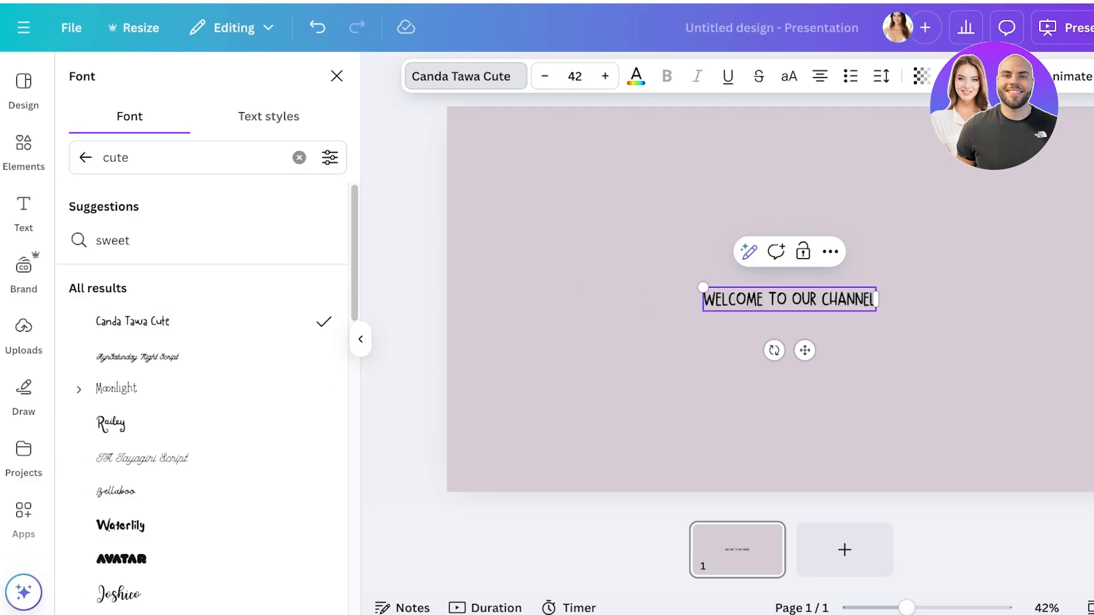
# Step: Set the title text's font size to 60
pyautogui.click(605, 75)
pyautogui.click(577, 76)
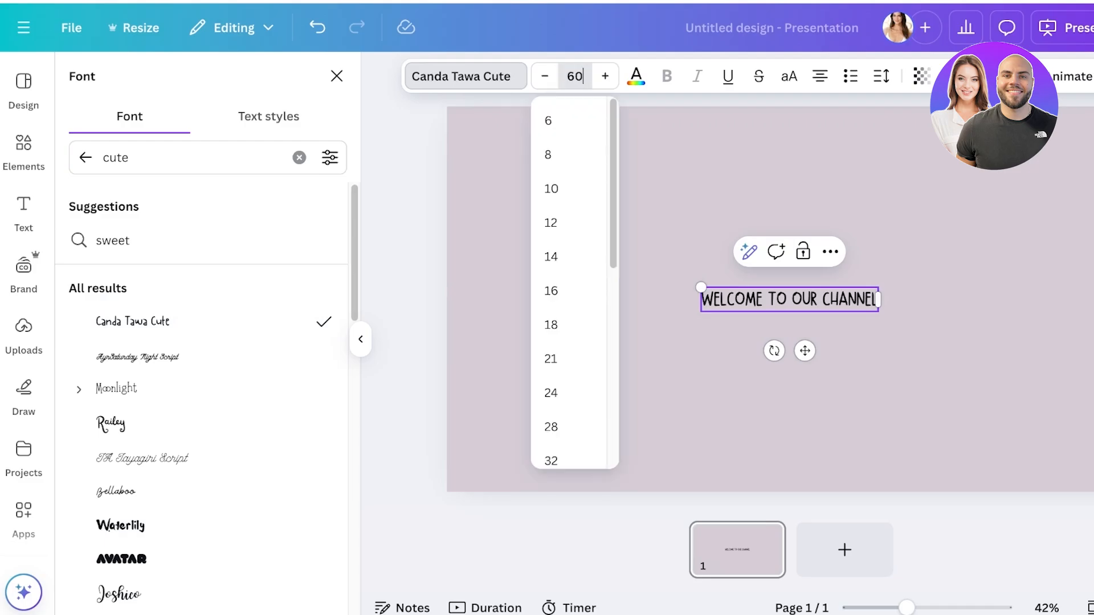
pyautogui.write('60')
pyautogui.press('Return')
# Step: Search the elements for "bird" and limit the results to graphics
pyautogui.click(23, 149)
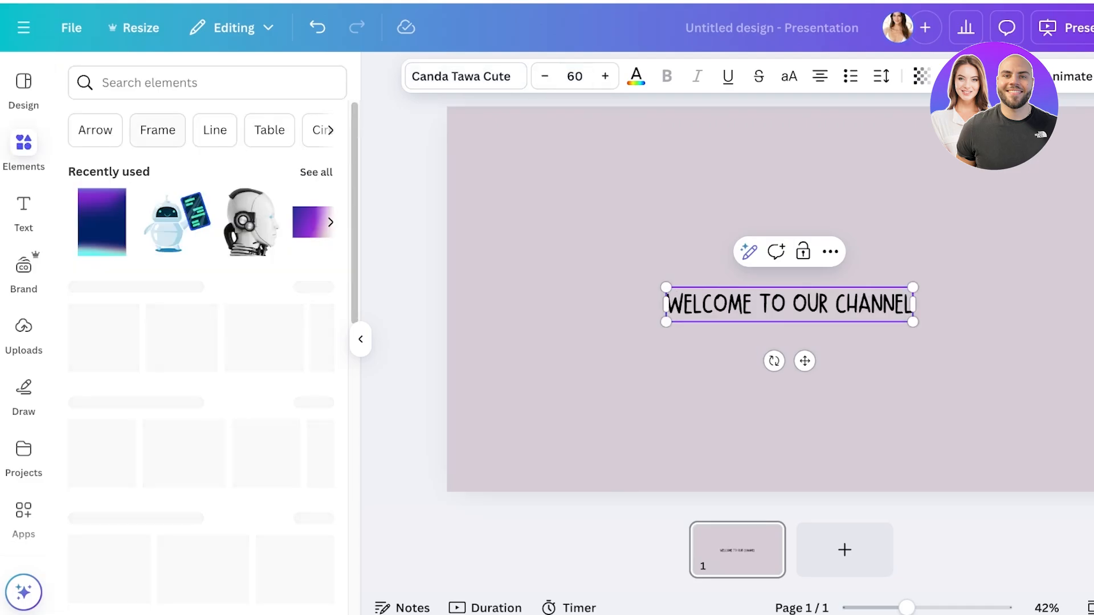
pyautogui.click(154, 83)
pyautogui.write('bird')
pyautogui.press('Return')
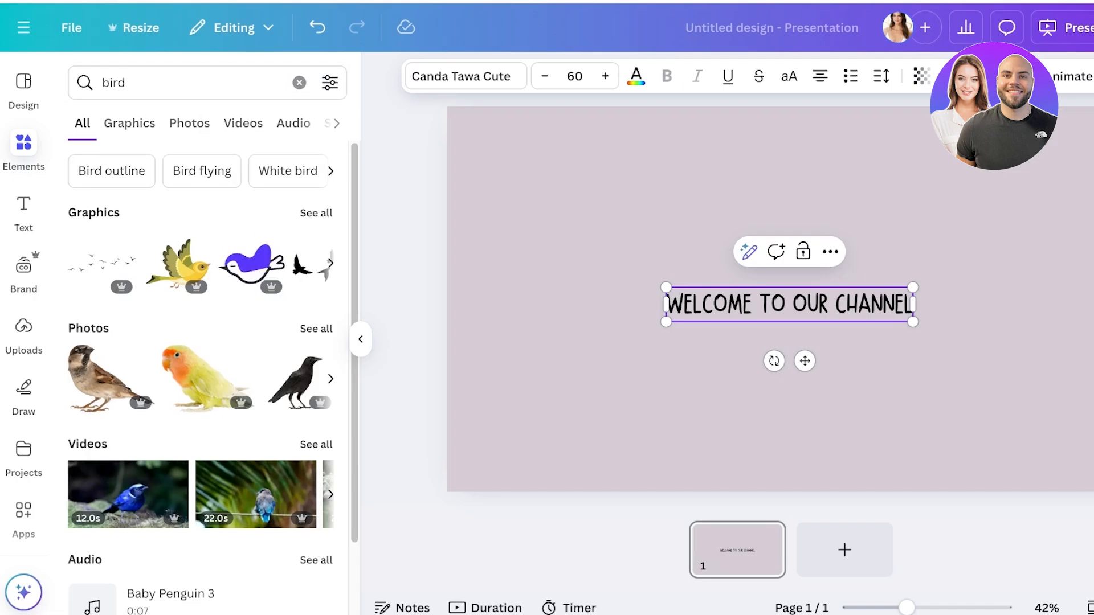
pyautogui.click(129, 123)
pyautogui.click(292, 240)
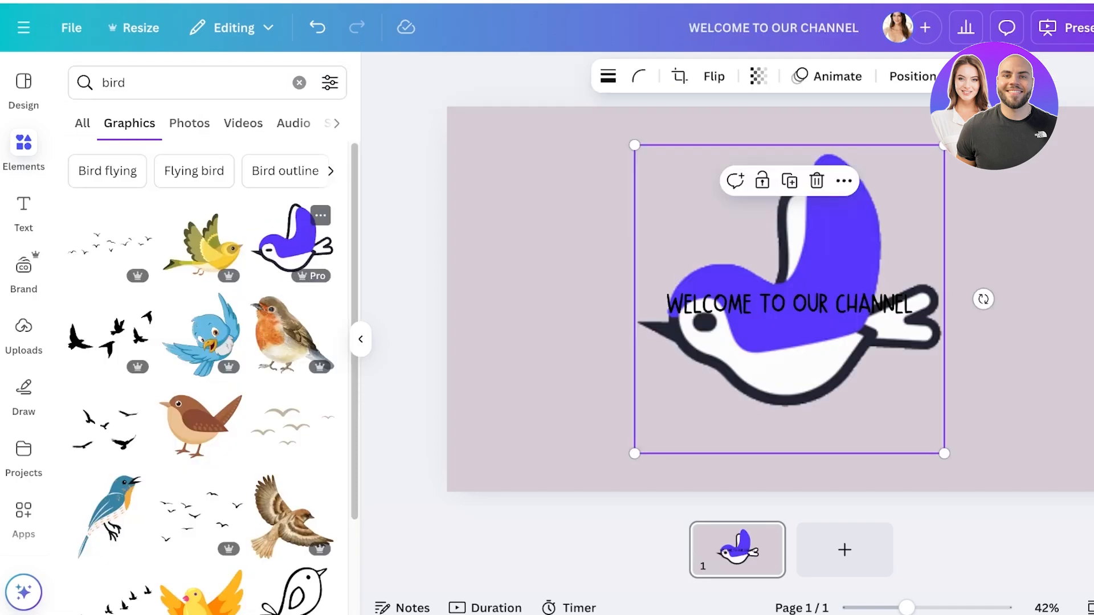
pyautogui.moveTo(789, 299); pyautogui.dragTo(853, 288)
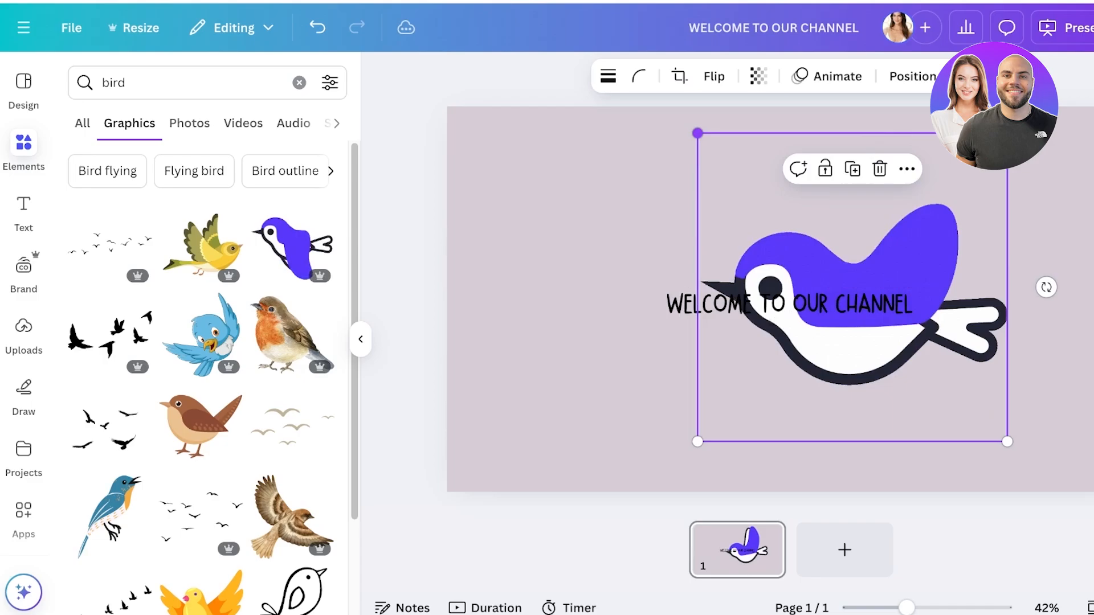
pyautogui.moveTo(698, 135); pyautogui.dragTo(878, 313)
pyautogui.moveTo(943, 387); pyautogui.dragTo(1034, 216)
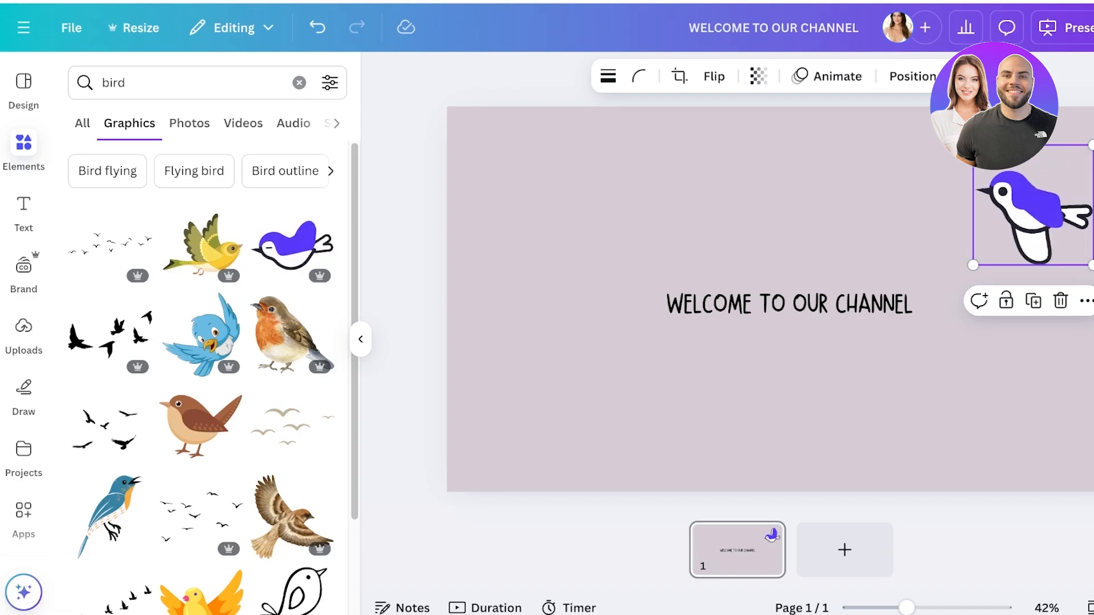
pyautogui.press('Delete')
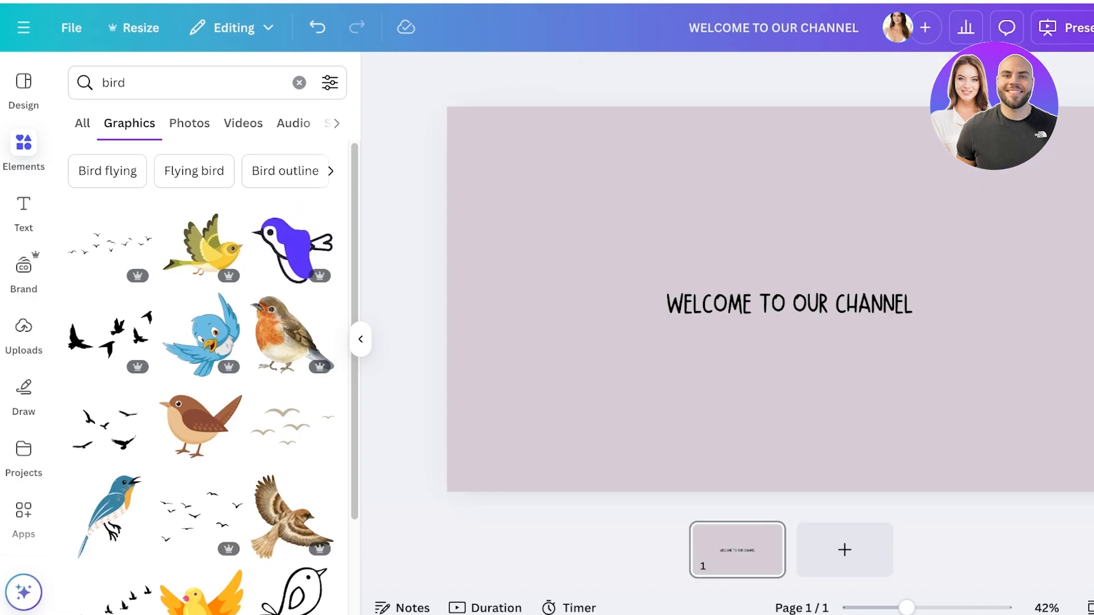
# Step: Add the watercolor hummingbird graphic, shrink it and place it in the page's lower-left corner
pyautogui.scroll(-2, 23, 285)
pyautogui.scroll(-3, 229, 274)
pyautogui.scroll(-1, 290, 342)
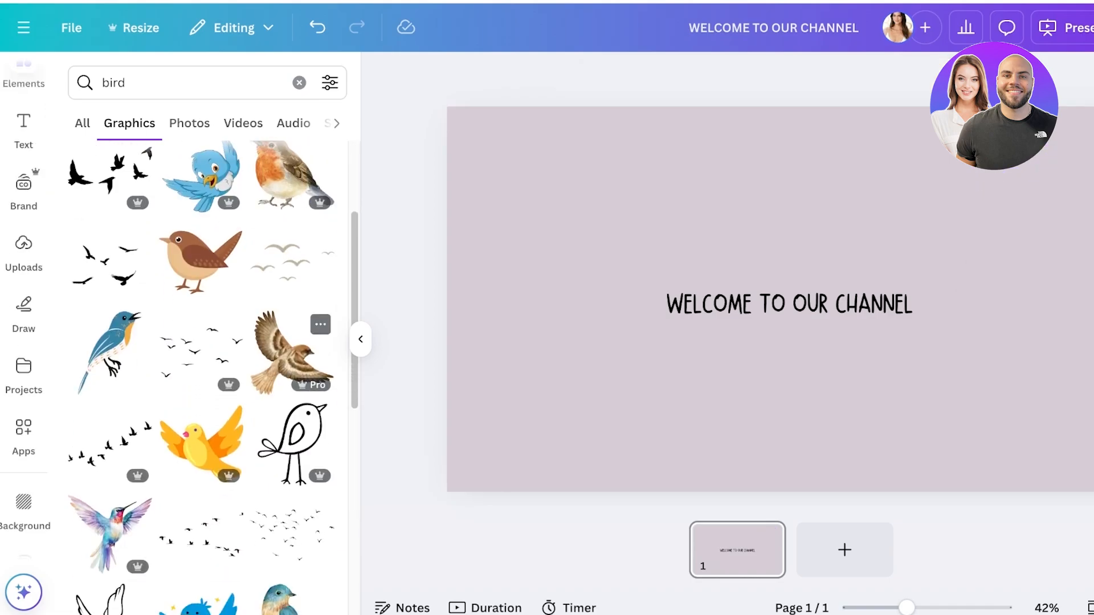
pyautogui.click(109, 533)
pyautogui.moveTo(628, 147); pyautogui.dragTo(823, 332)
pyautogui.moveTo(888, 393); pyautogui.dragTo(511, 421)
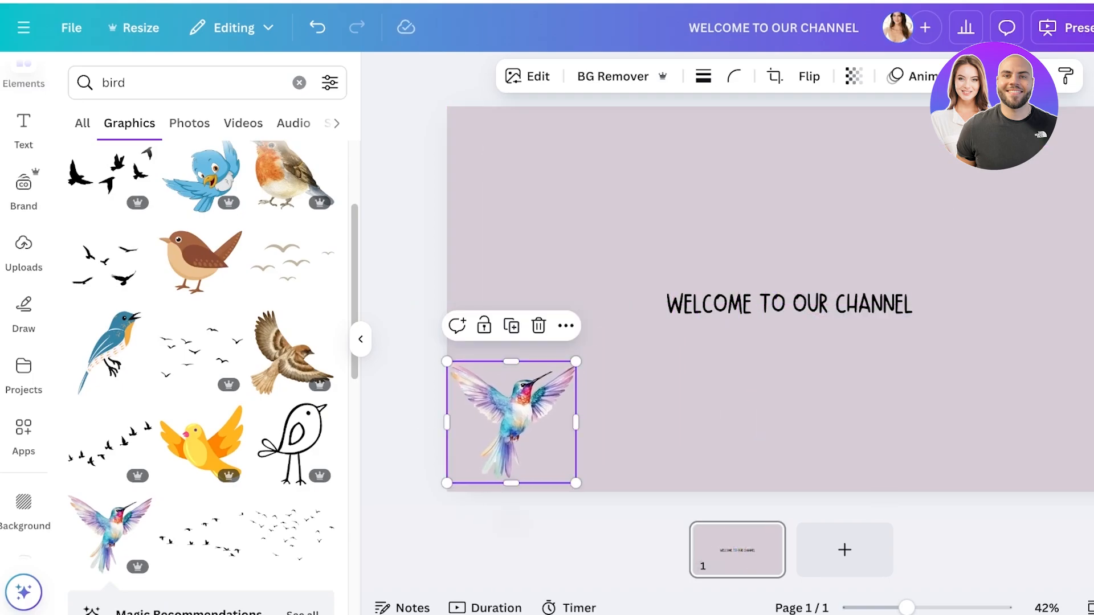
# Step: Rotate the hummingbird about 42° clockwise and move it to the upper-left area of the page
pyautogui.moveTo(652, 371); pyautogui.dragTo(651, 478)
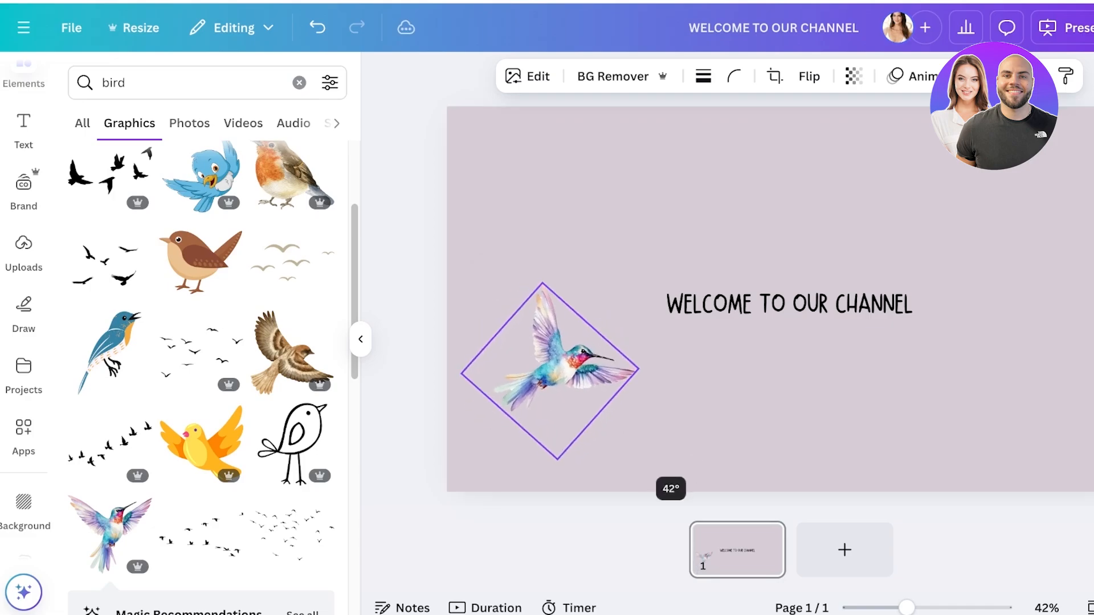
pyautogui.moveTo(550, 371); pyautogui.dragTo(511, 235)
pyautogui.click(570, 348)
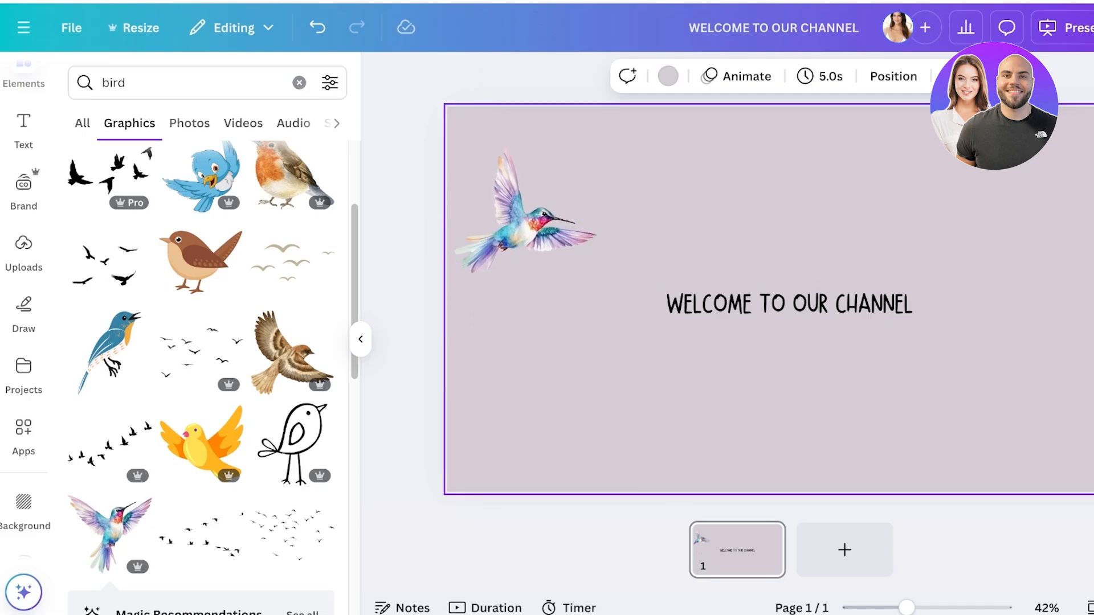
# Step: Create a custom animation for the hummingbird along a wavy path across the title and off the page's right edge
pyautogui.click(513, 233)
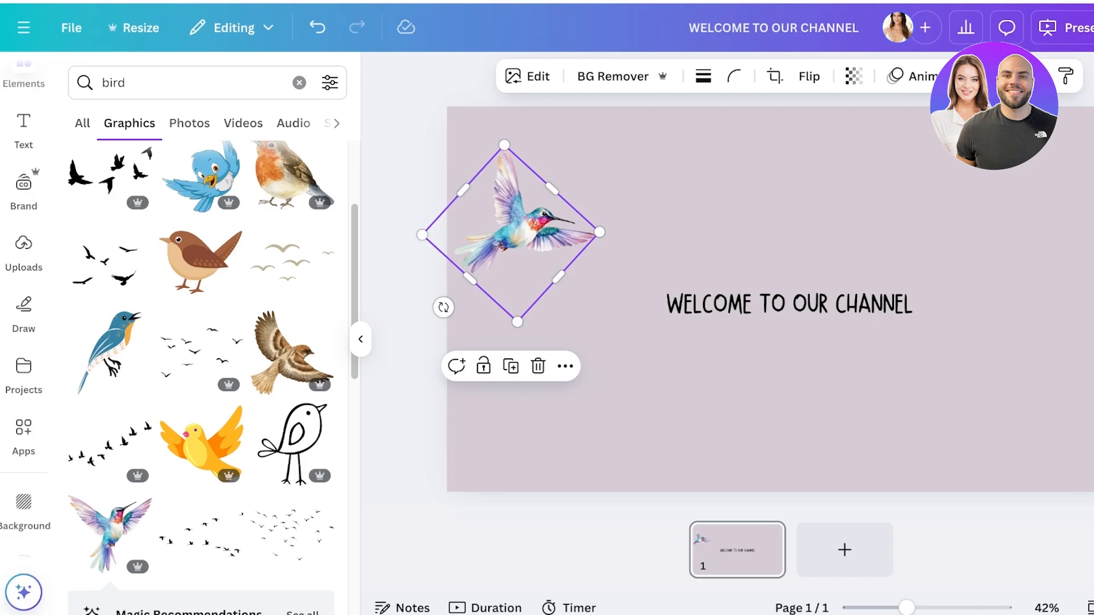
pyautogui.click(929, 76)
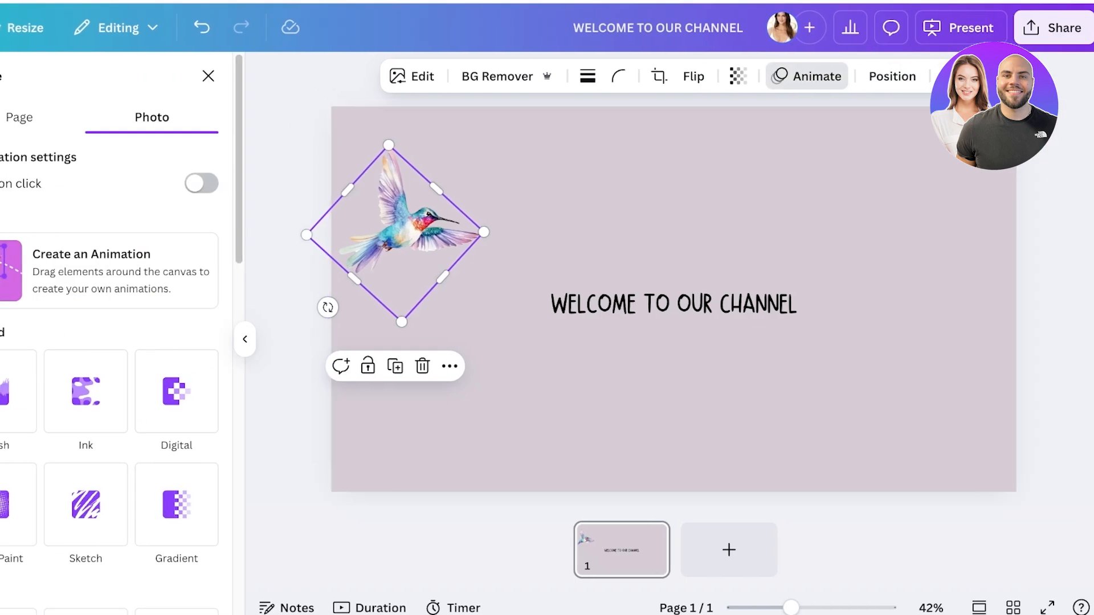
pyautogui.click(17, 268)
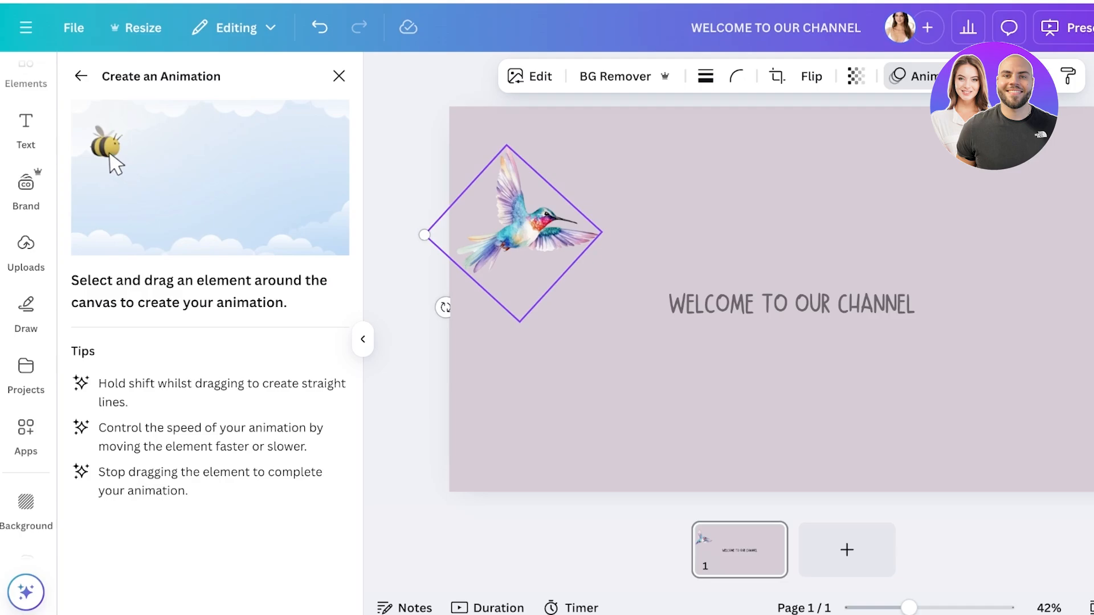
pyautogui.moveTo(516, 231)
pyautogui.mouseDown()
pyautogui.moveTo(621, 236)
pyautogui.moveTo(707, 305)
pyautogui.moveTo(884, 244)
pyautogui.moveTo(1026, 288)
pyautogui.moveTo(1093, 250)
pyautogui.mouseUp()
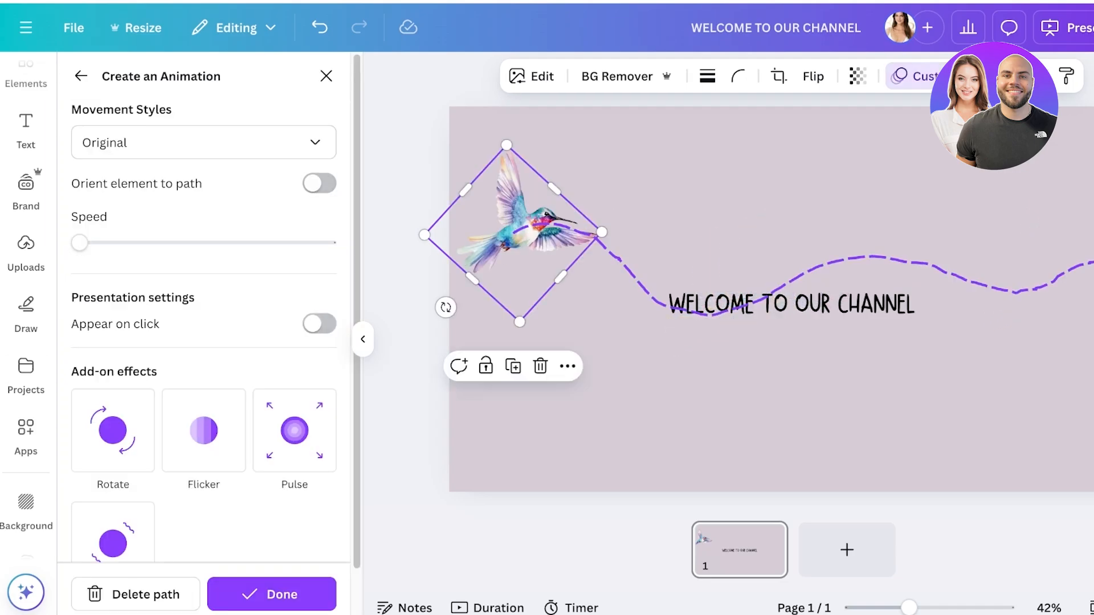
# Step: Try the Steady movement style on the hummingbird's path and settle on Smooth
pyautogui.click(203, 142)
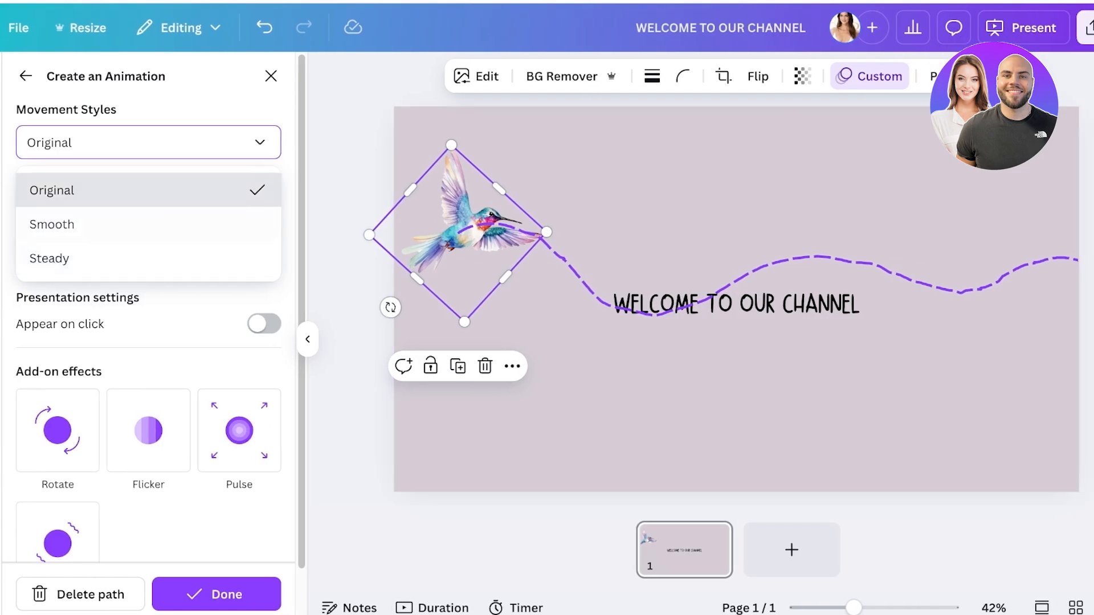
pyautogui.click(149, 258)
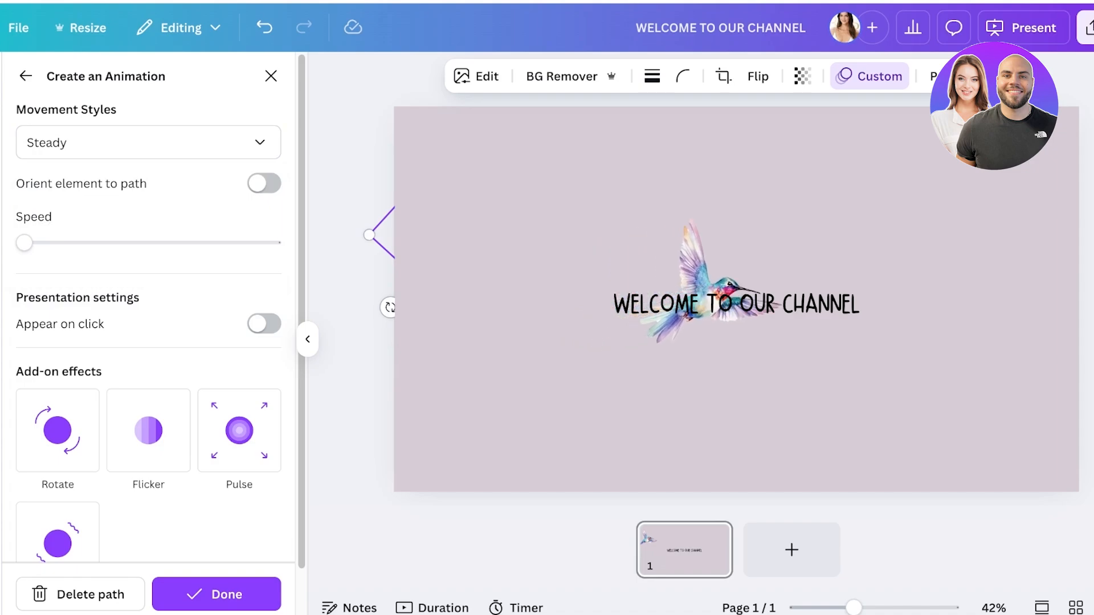
pyautogui.click(148, 143)
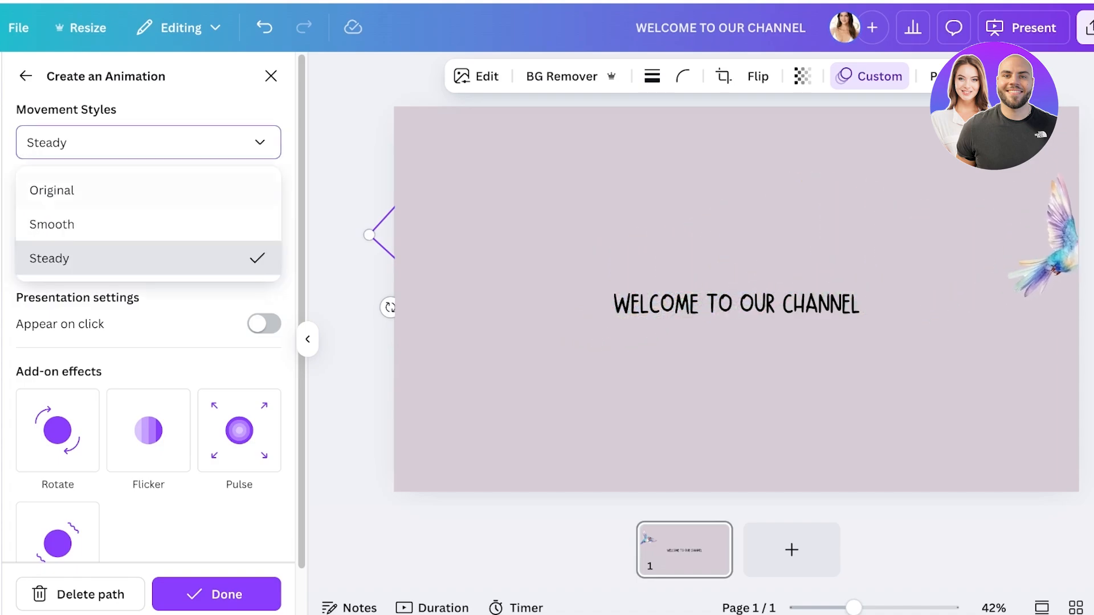
pyautogui.click(148, 224)
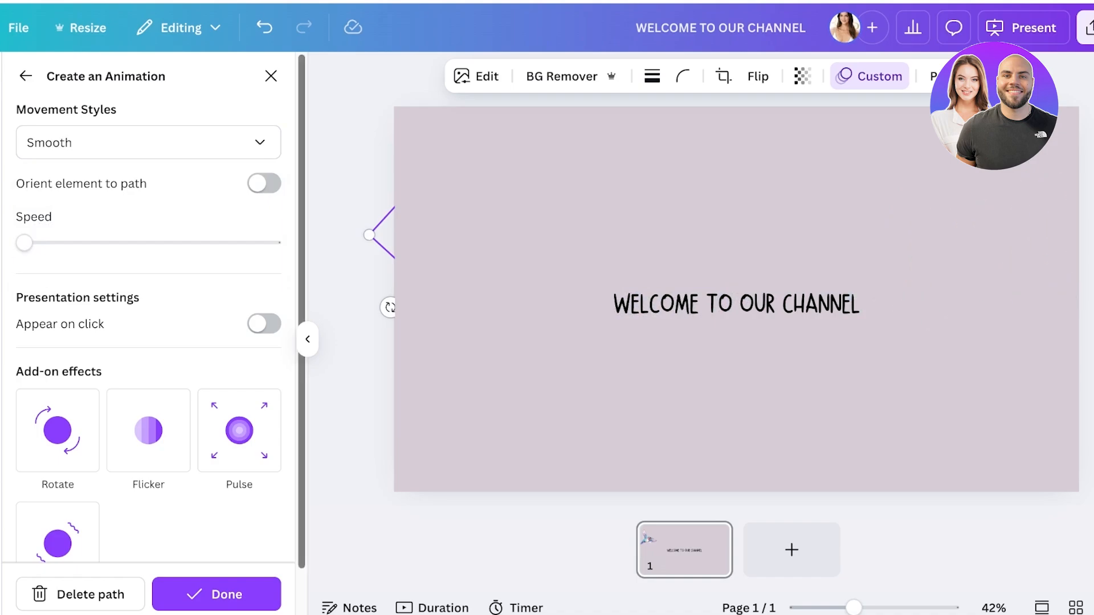
# Step: Orient the hummingbird to its animation path and set the animation speed to the slider's minimum
pyautogui.click(264, 184)
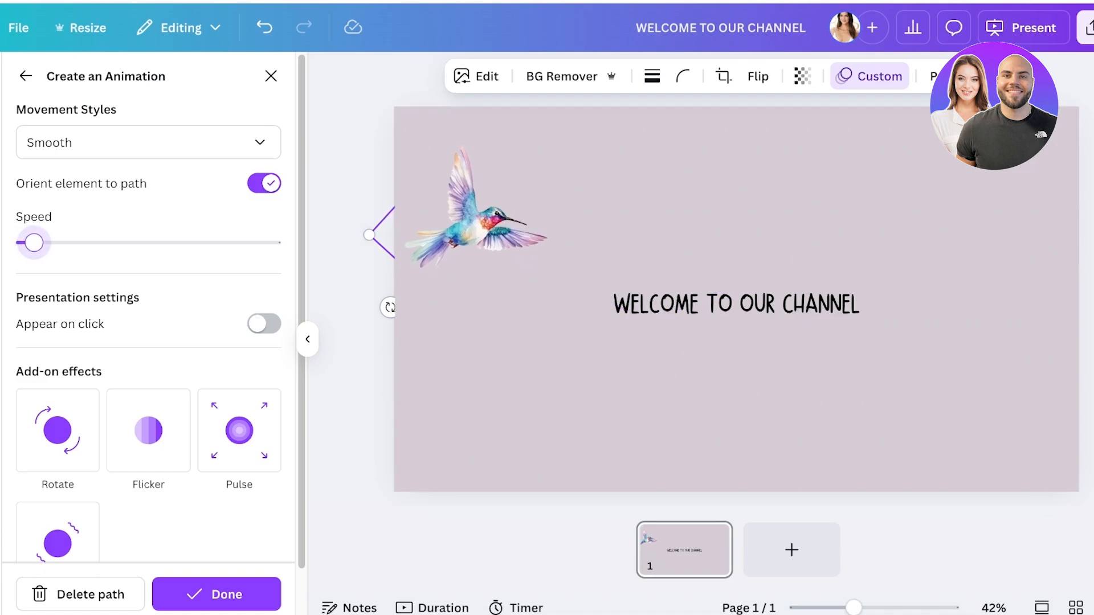
pyautogui.moveTo(34, 243)
pyautogui.mouseDown()
pyautogui.moveTo(104, 242)
pyautogui.moveTo(24, 242)
pyautogui.mouseUp()
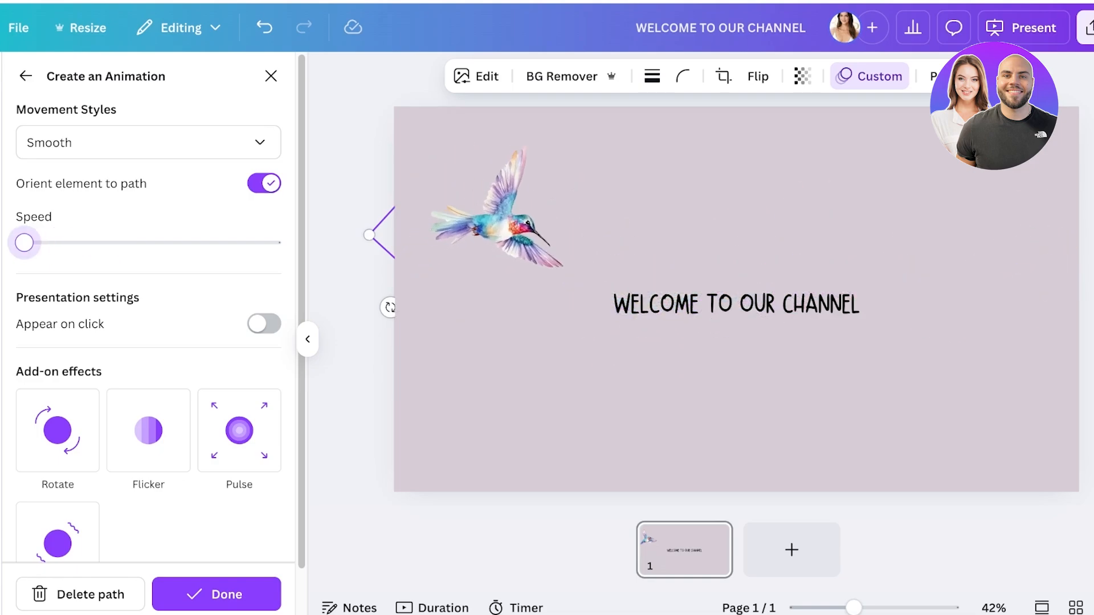
# Step: Enable Appear on click for the hummingbird's animation
pyautogui.click(264, 324)
pyautogui.click(264, 324)
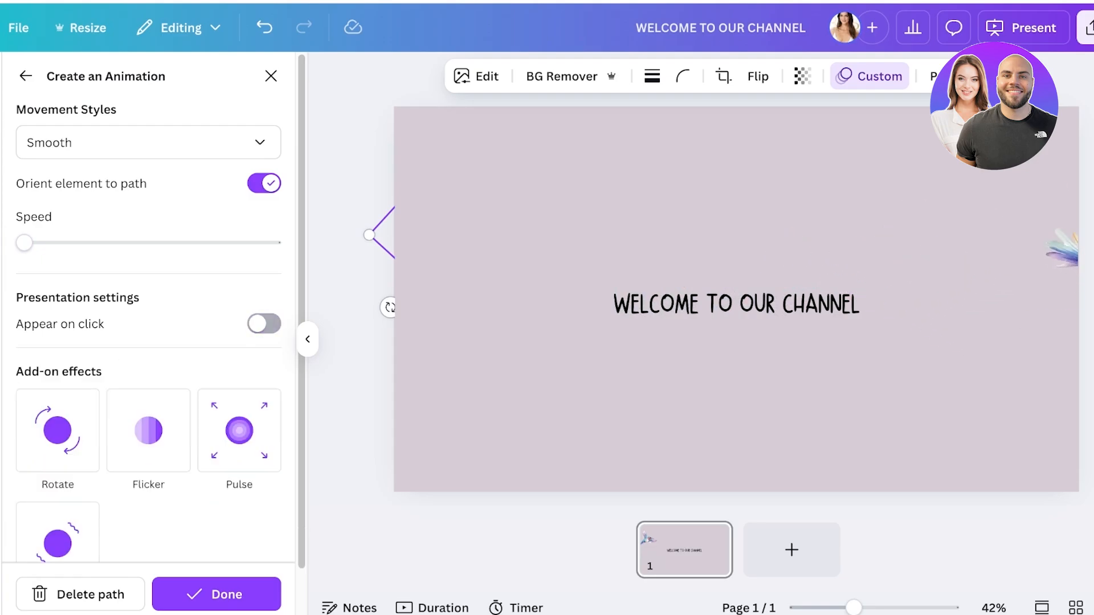
pyautogui.click(264, 324)
pyautogui.scroll(-1, 264, 328)
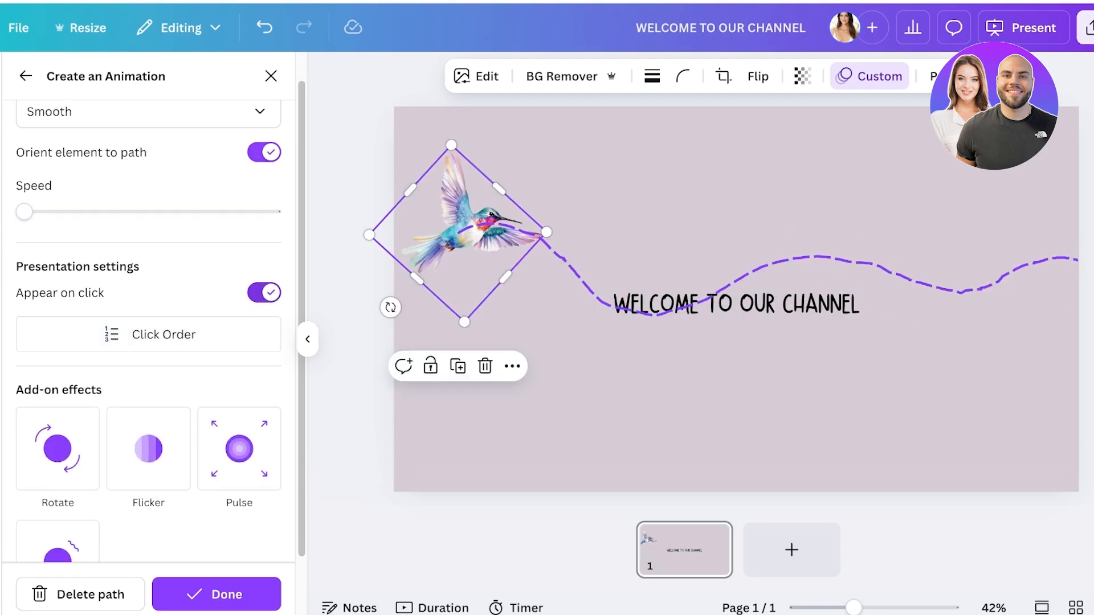
# Step: Turn off Appear on click for the hummingbird's animation and close the animation settings
pyautogui.scroll(-1, 154, 319)
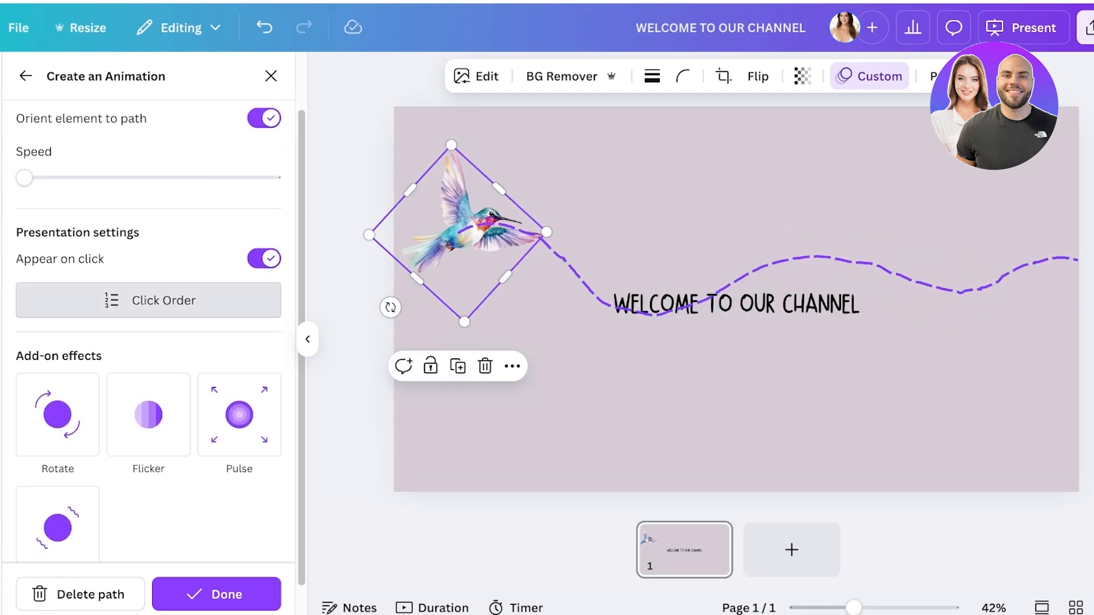
pyautogui.click(264, 259)
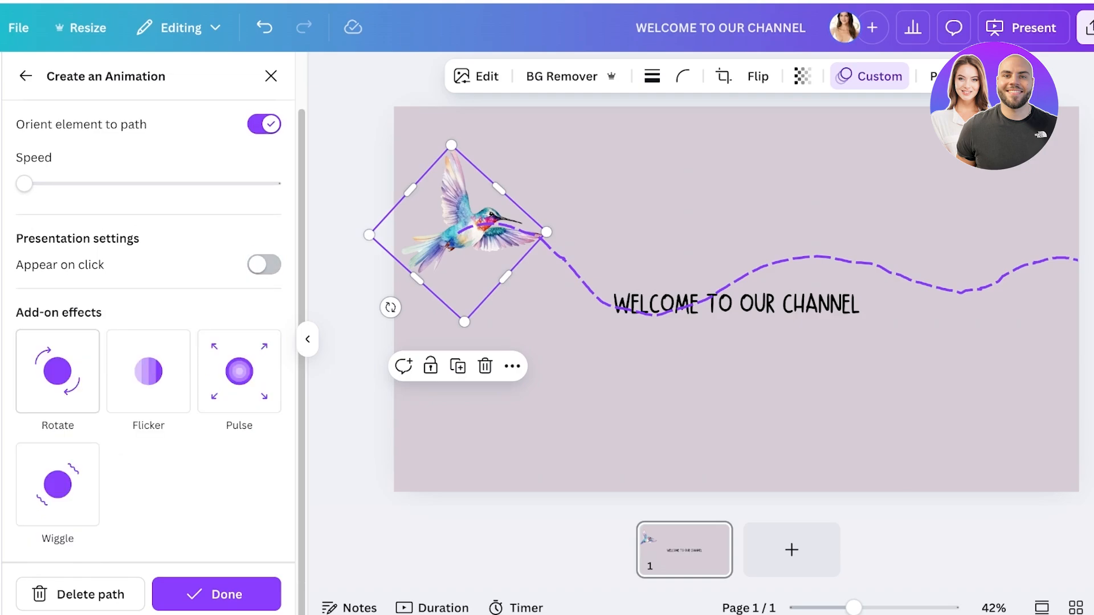
pyautogui.click(264, 264)
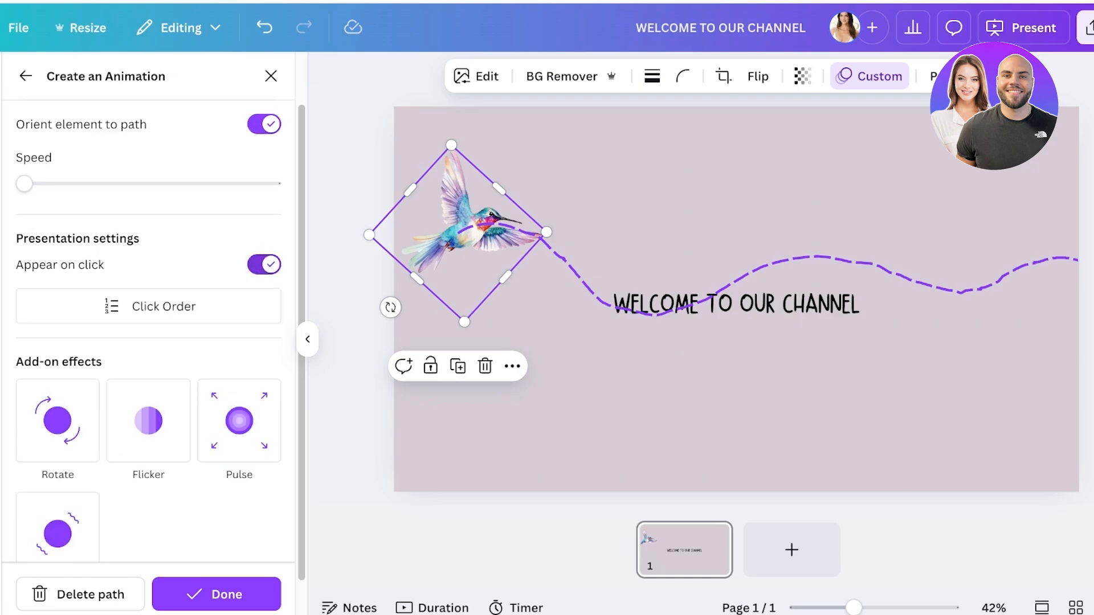
pyautogui.click(264, 264)
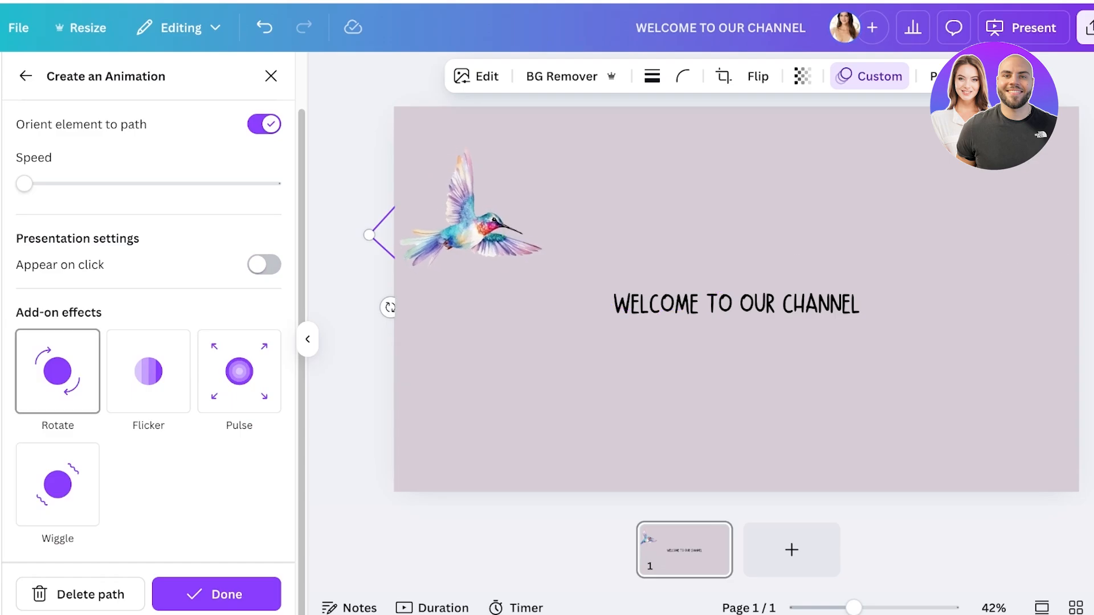
pyautogui.click(655, 399)
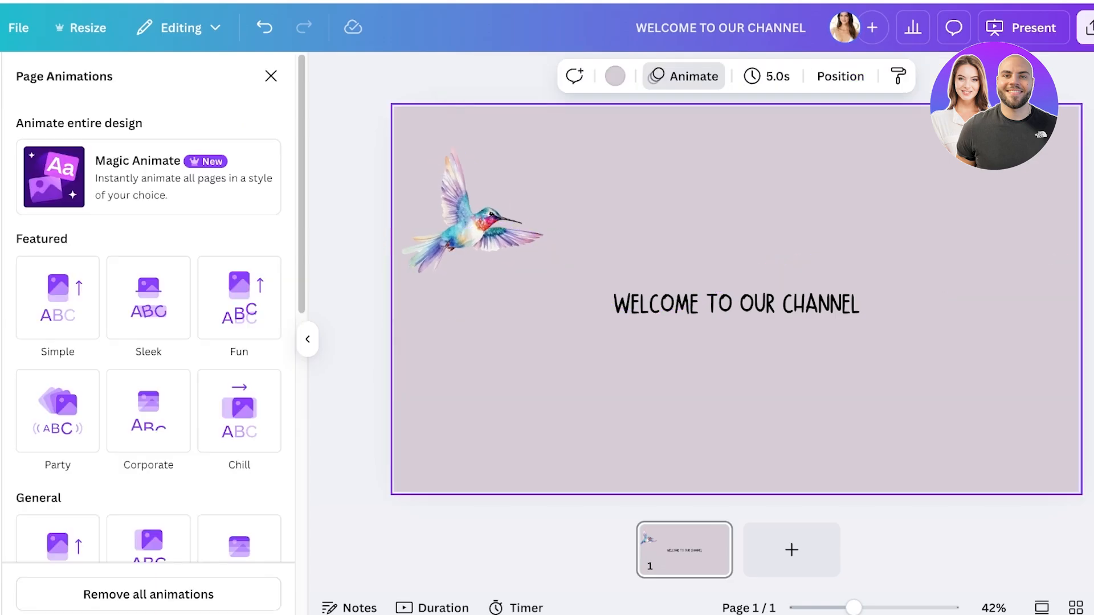
pyautogui.click(271, 76)
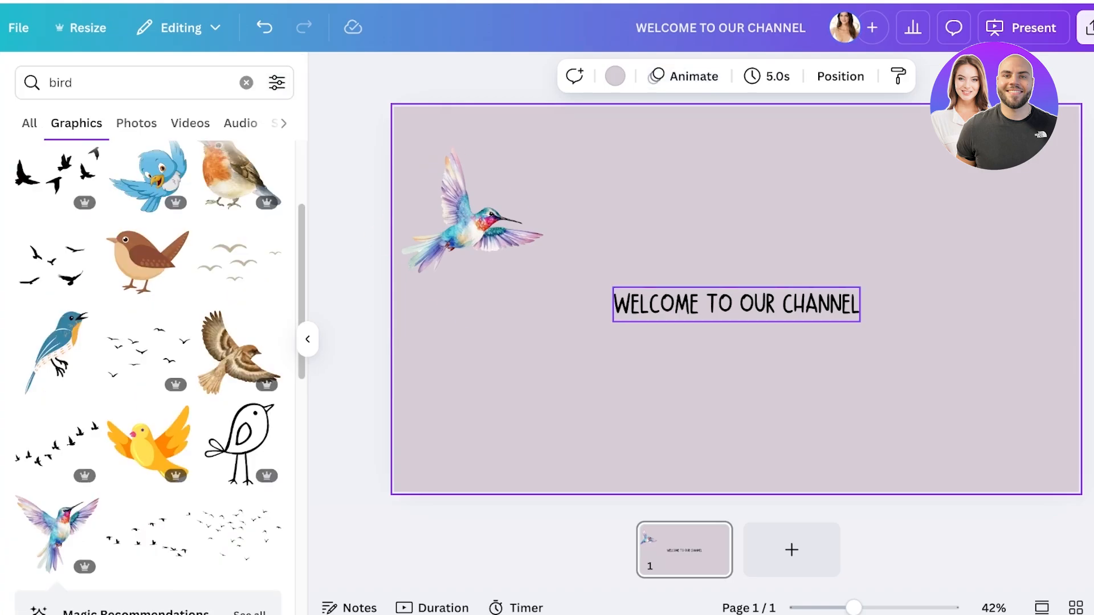
# Step: Add a blank second page after the welcome slide and return to page 1
pyautogui.click(736, 304)
pyautogui.click(713, 399)
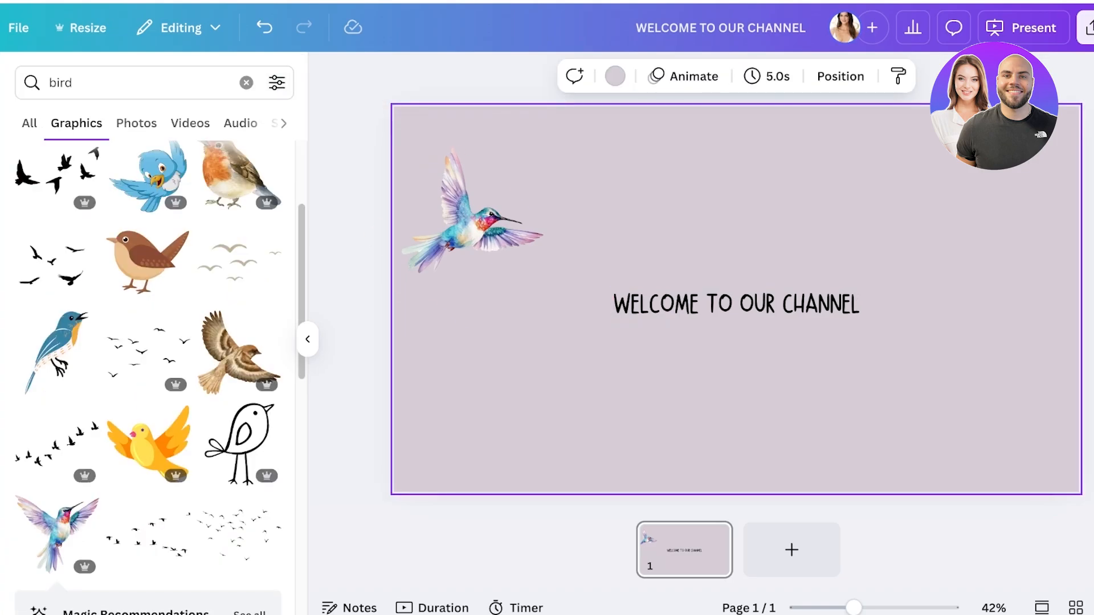
pyautogui.click(791, 550)
pyautogui.click(630, 550)
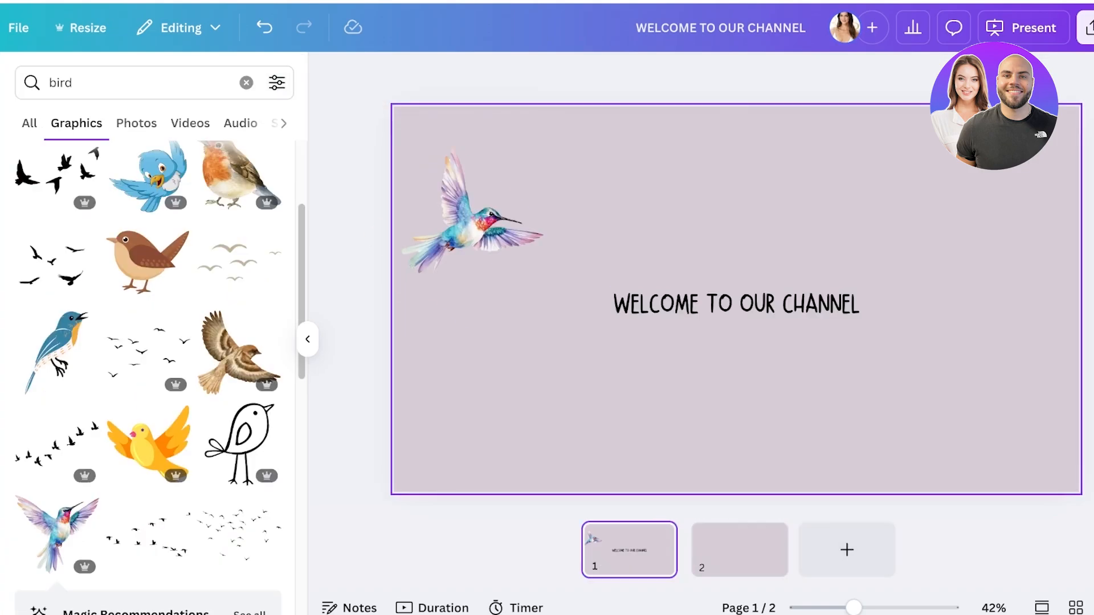
# Step: Present the slides full screen from page 1 through to page 2, and exit the presentation
pyautogui.click(1024, 27)
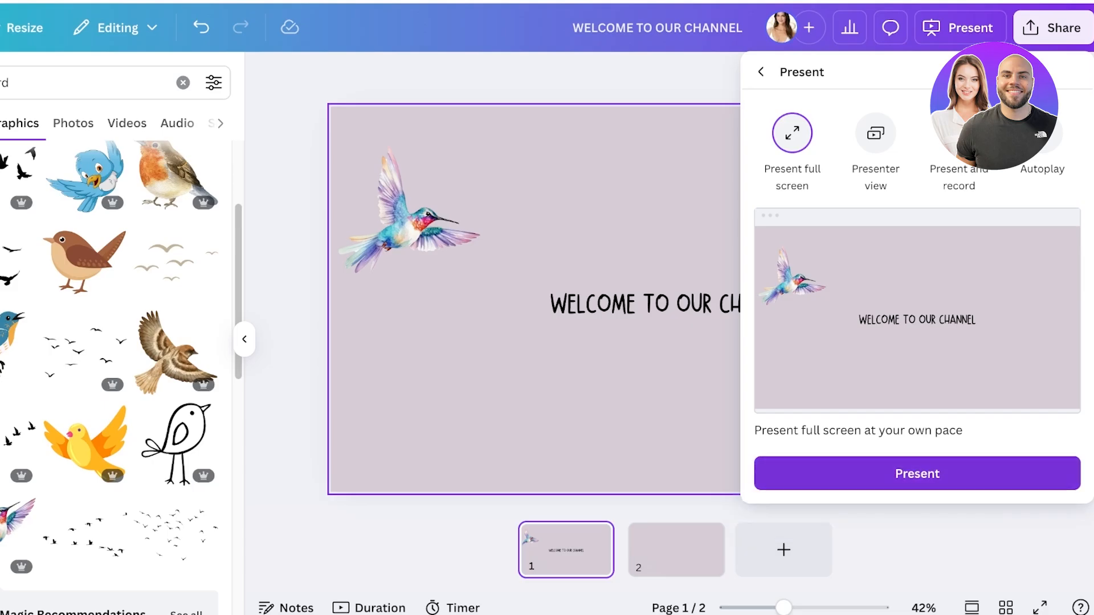
pyautogui.click(917, 473)
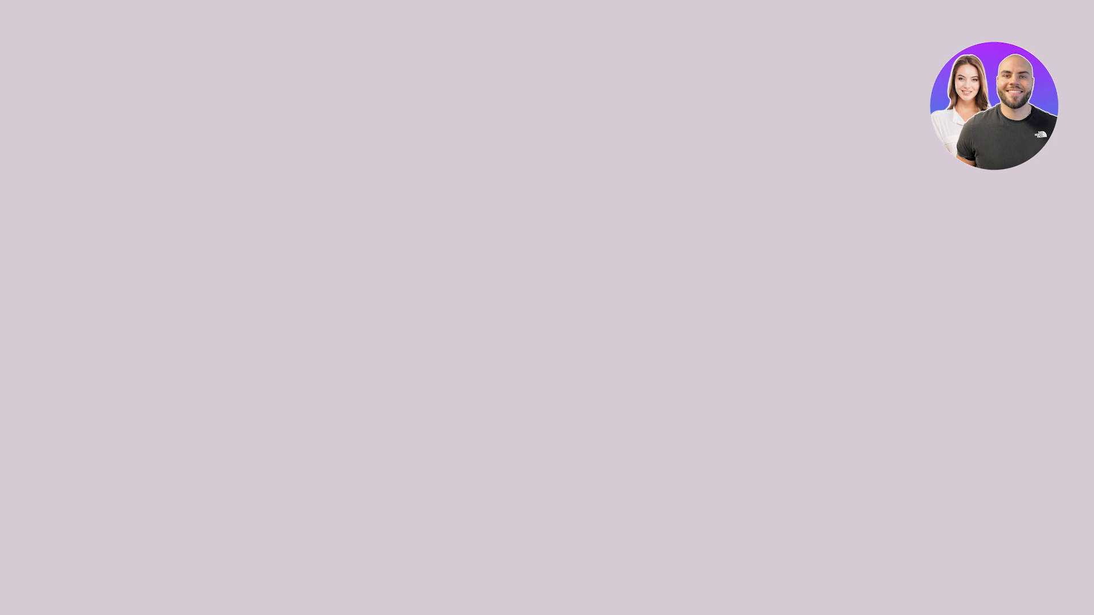
pyautogui.press('Escape')
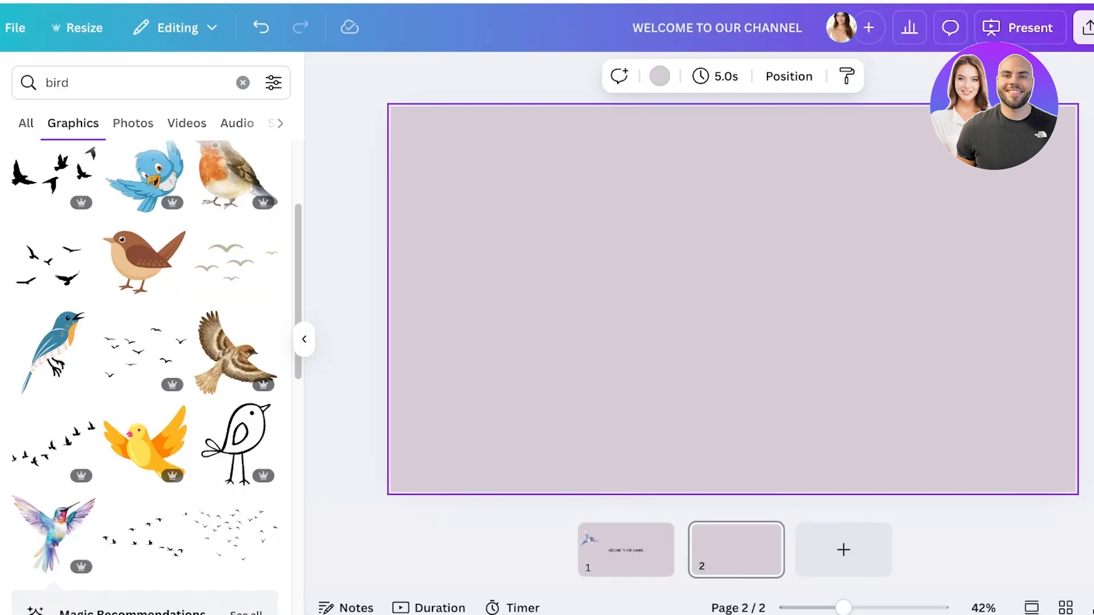
# Step: Apply the Shift text animation to the WELCOME TO OUR CHANNEL title on page 1
pyautogui.click(626, 550)
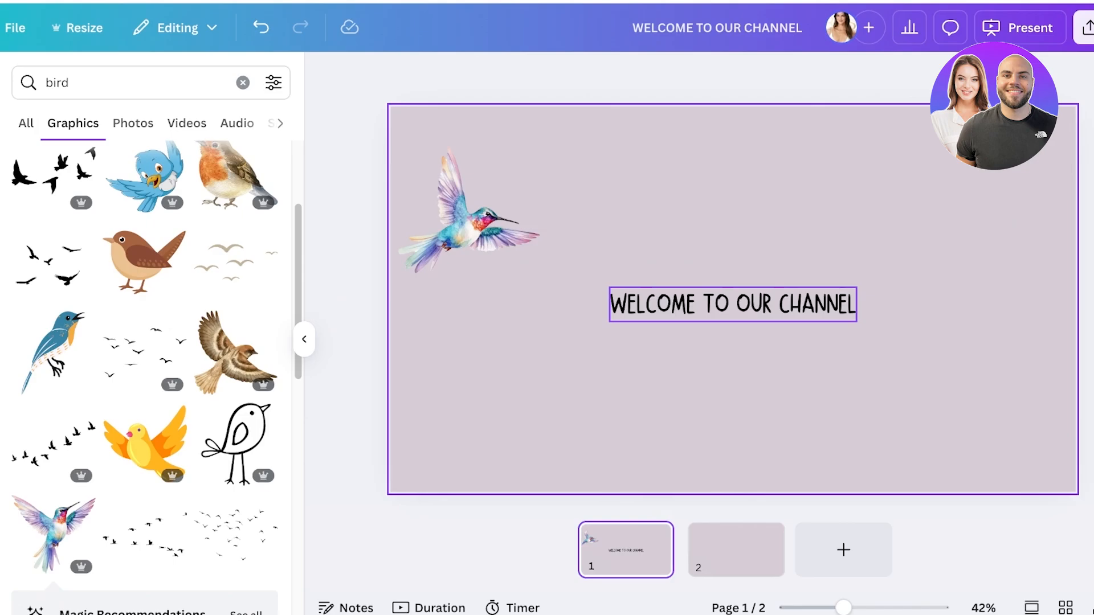
pyautogui.click(733, 305)
pyautogui.click(982, 76)
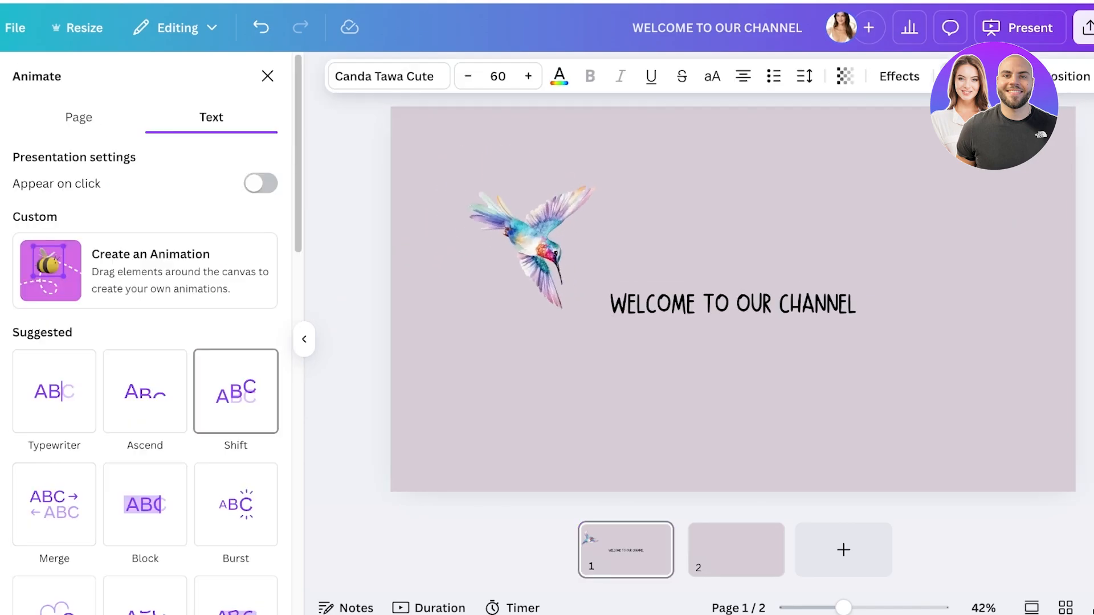
pyautogui.click(236, 391)
pyautogui.click(268, 76)
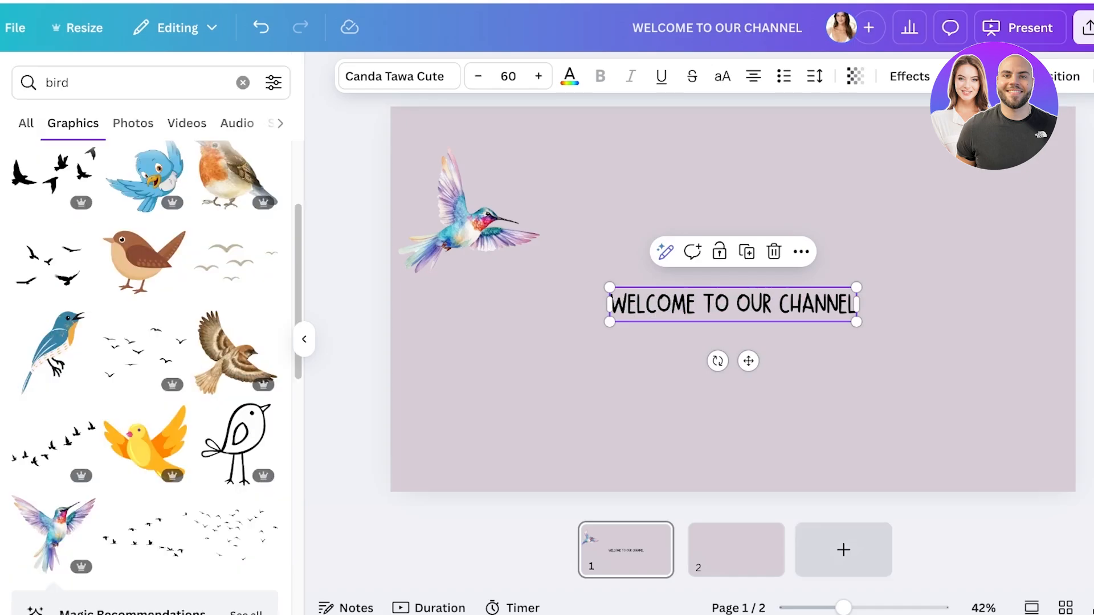
# Step: With page 1 open, search the element graphics for "grass"
pyautogui.click(736, 550)
pyautogui.click(626, 550)
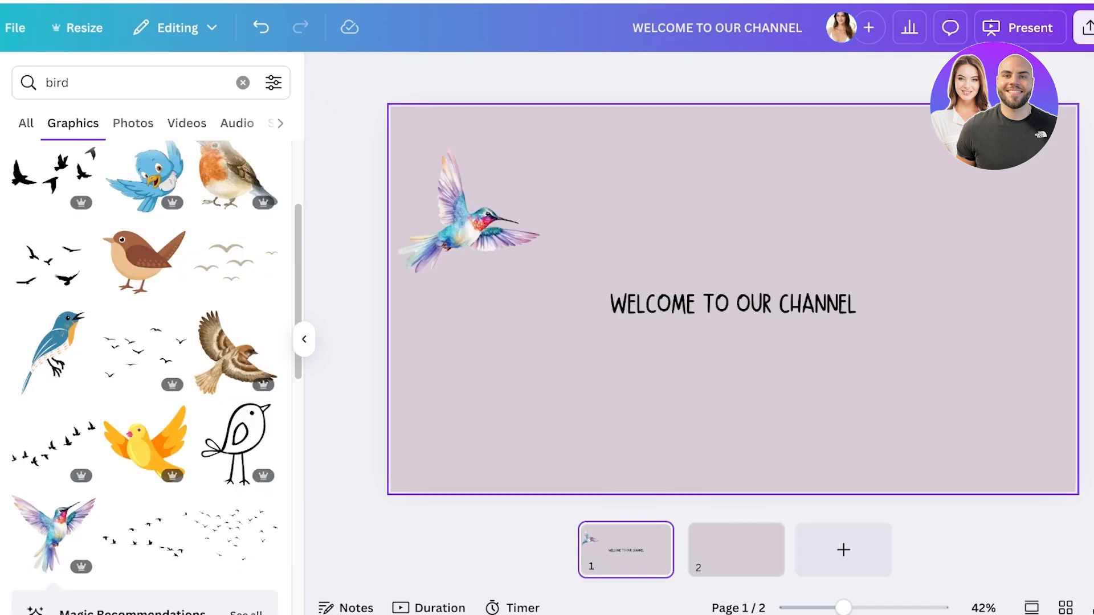
pyautogui.click(304, 340)
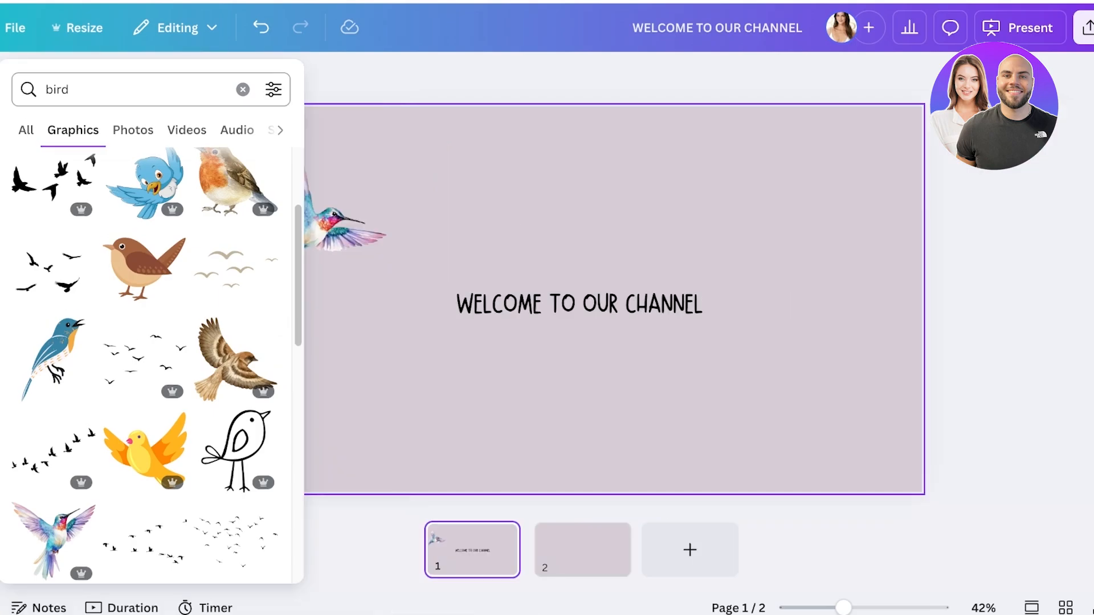
pyautogui.click(243, 90)
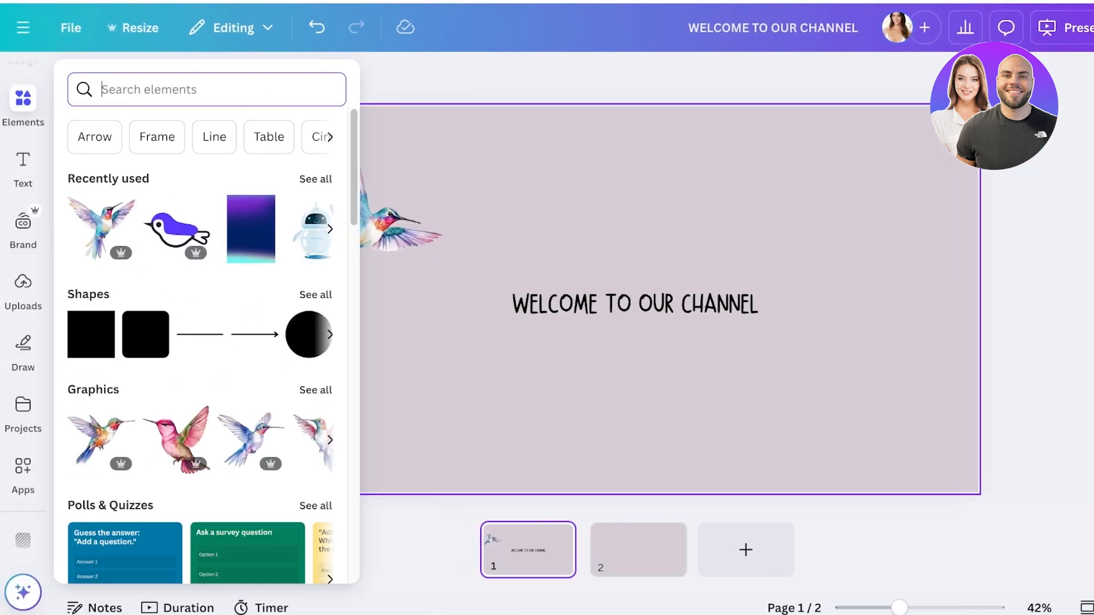
pyautogui.write('grass')
pyautogui.press('Return')
pyautogui.click(129, 131)
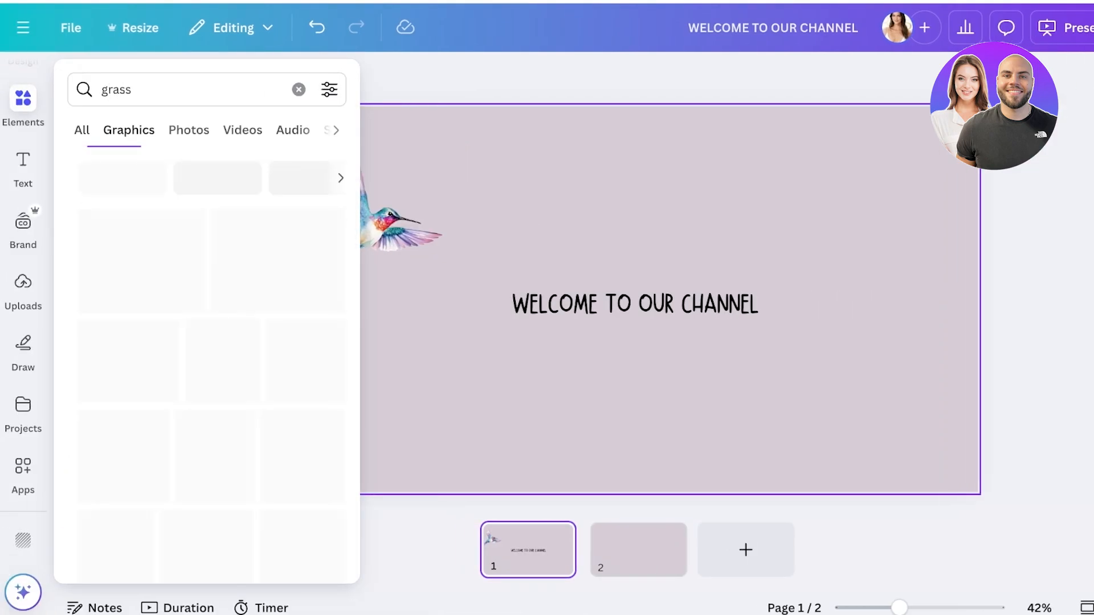
pyautogui.click(23, 168)
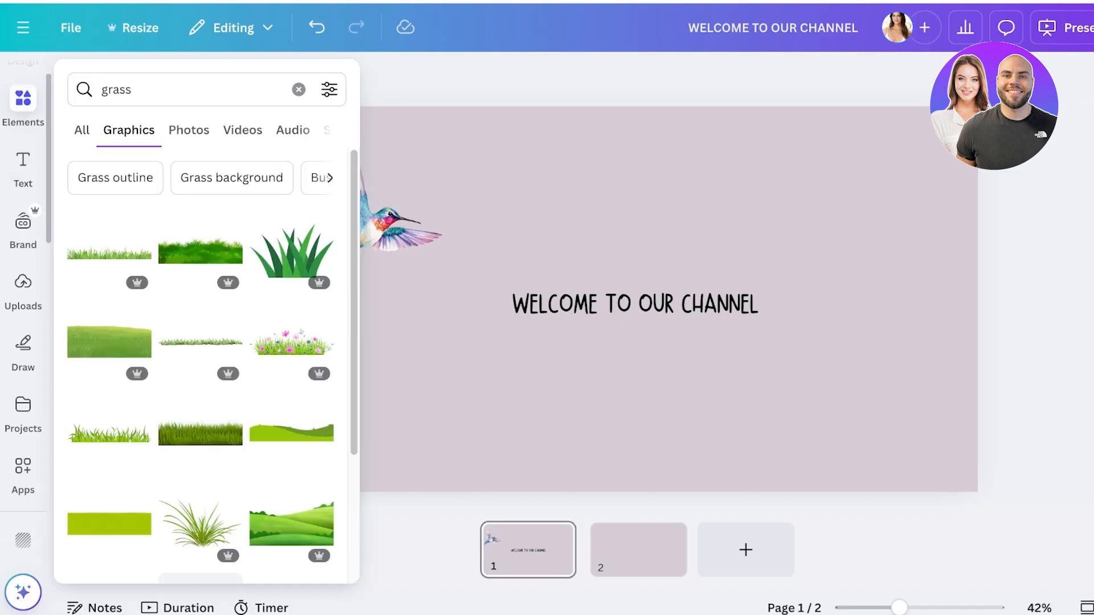
pyautogui.click(23, 107)
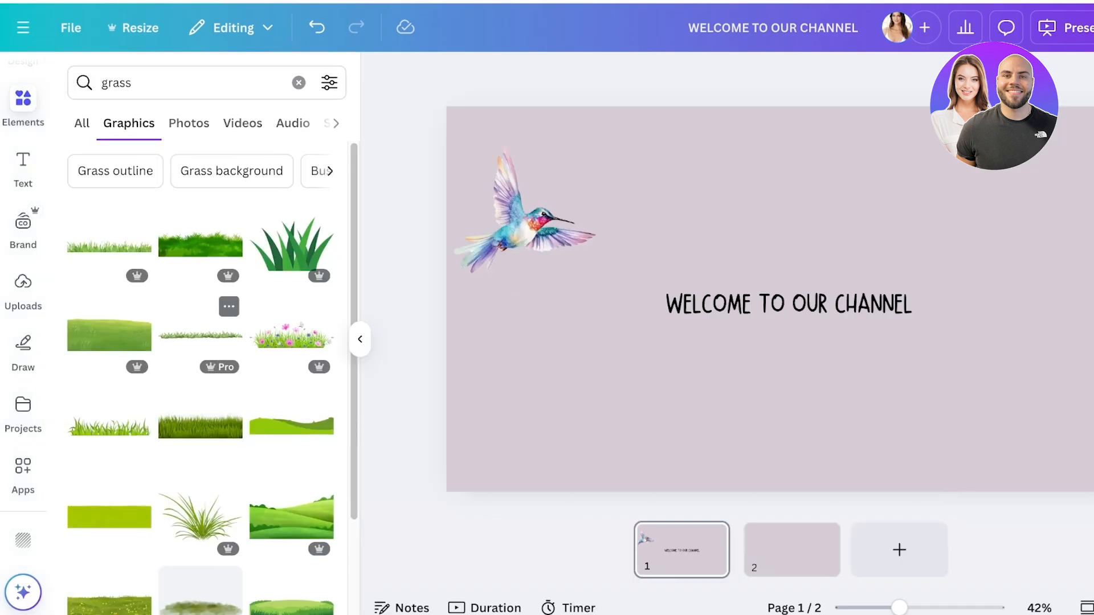
# Step: Add the grass graphic with pink flowers and enlarge it in page 1's lower-right corner, extending past the page's right edge
pyautogui.scroll(-2, 201, 376)
pyautogui.click(291, 209)
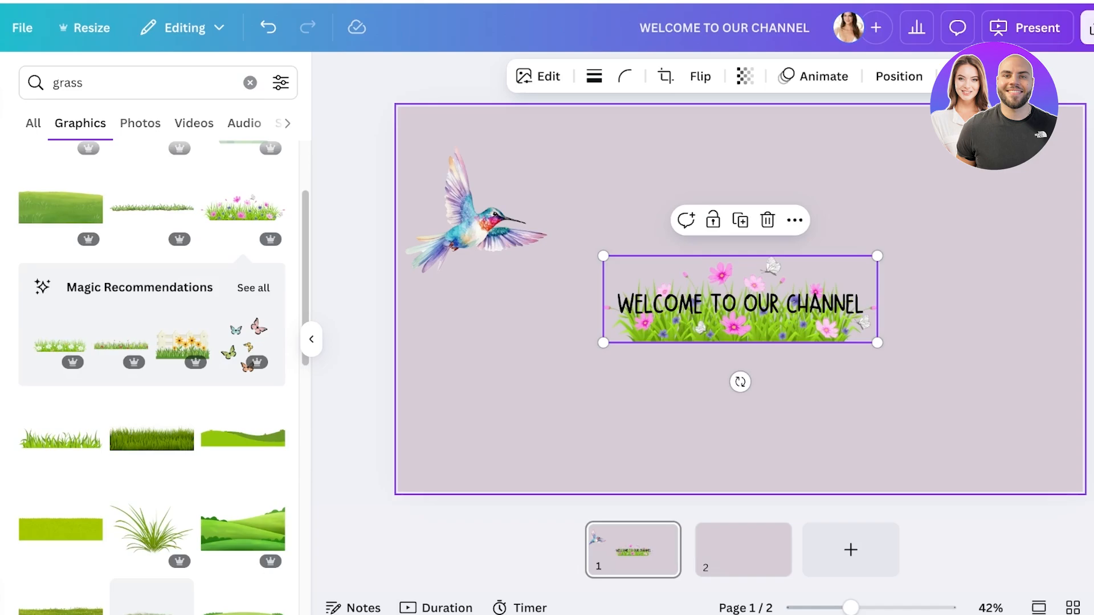
pyautogui.moveTo(796, 298); pyautogui.dragTo(1039, 443)
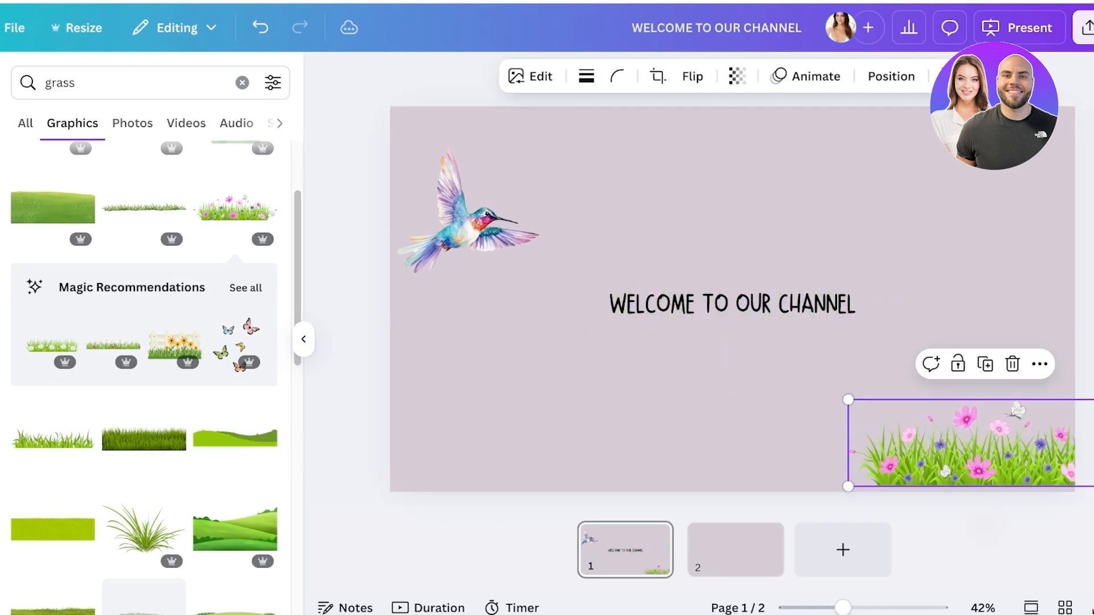
pyautogui.moveTo(848, 399); pyautogui.dragTo(766, 340)
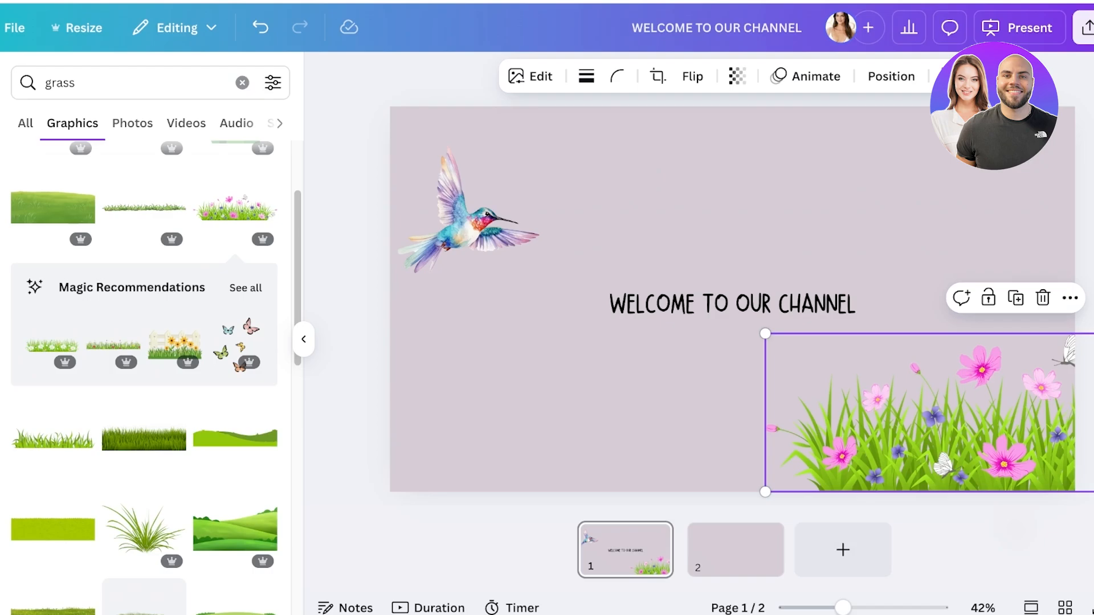
pyautogui.moveTo(920, 433)
pyautogui.mouseDown()
pyautogui.moveTo(868, 433)
pyautogui.moveTo(910, 433)
pyautogui.mouseUp()
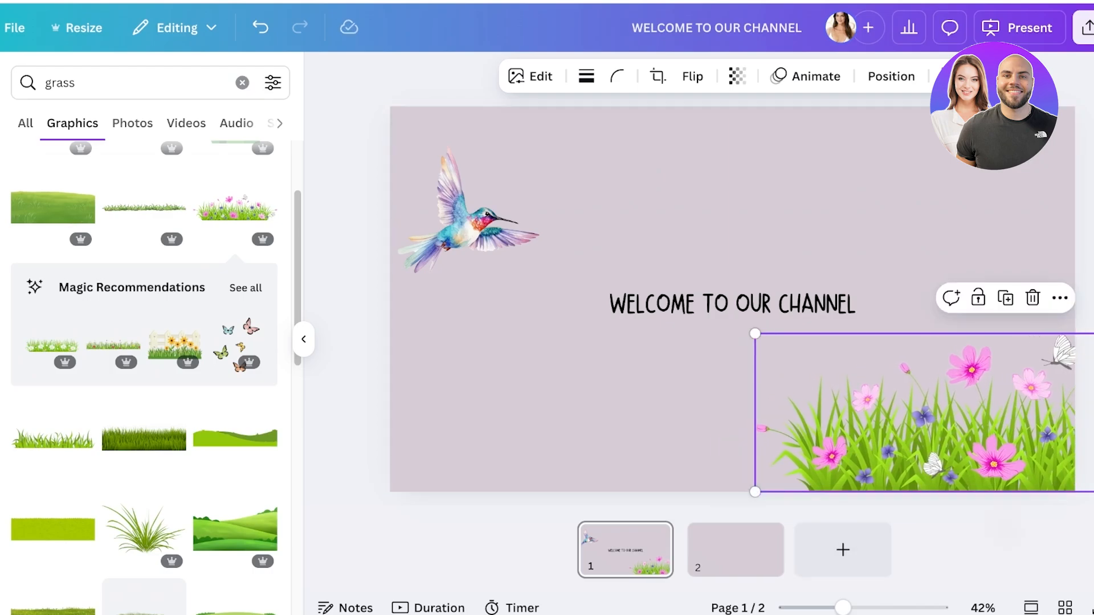
# Step: Crop the flowery grass graphic so that it ends at page 1's right edge
pyautogui.moveTo(843, 608); pyautogui.dragTo(827, 608)
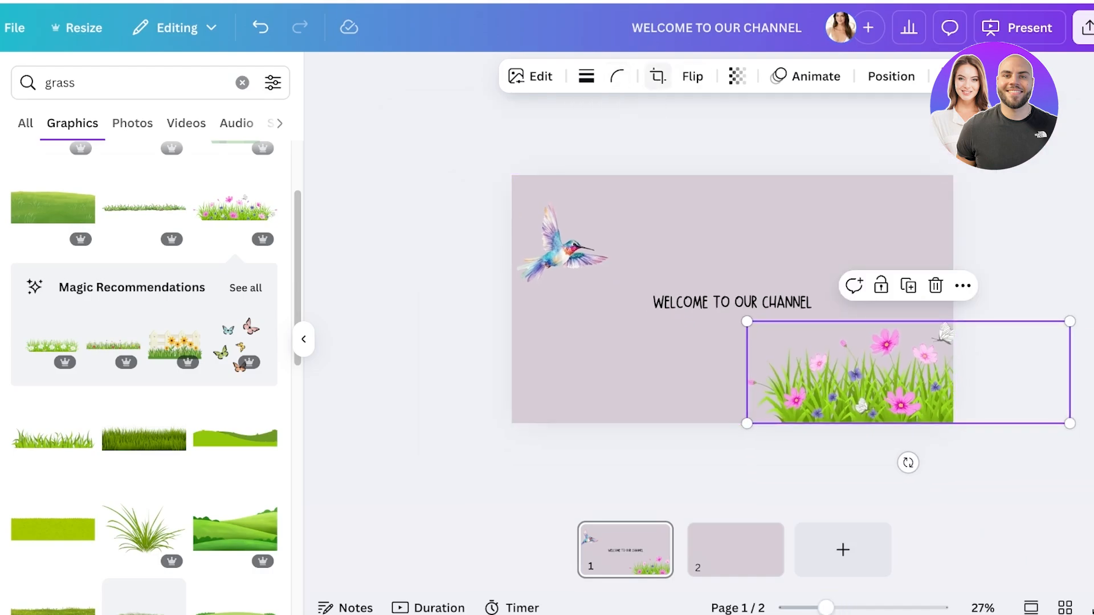
pyautogui.click(658, 76)
pyautogui.moveTo(1068, 422); pyautogui.dragTo(950, 423)
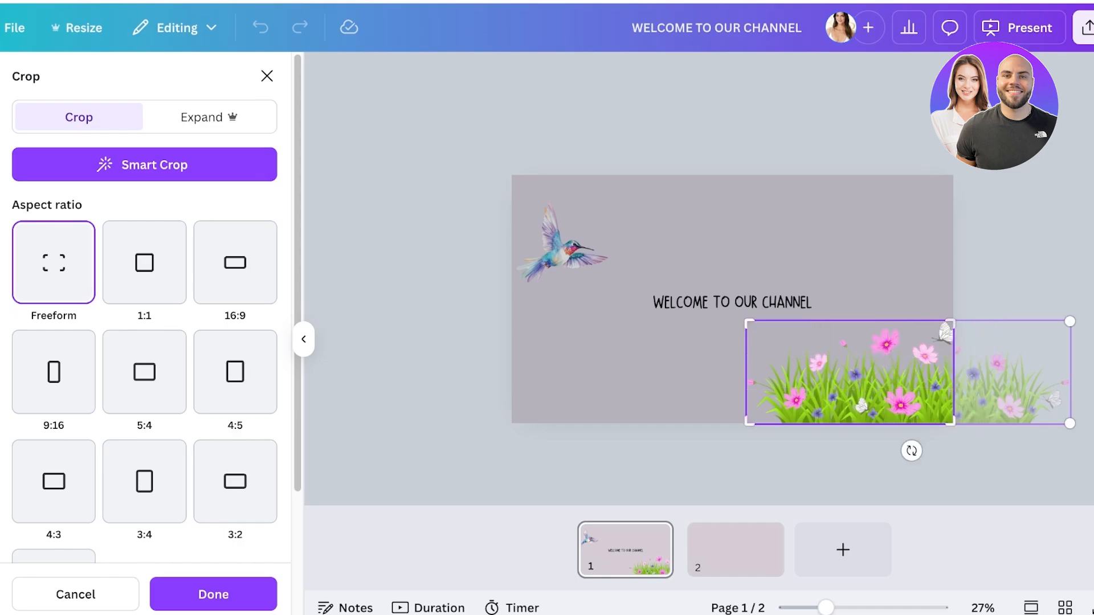
pyautogui.click(213, 595)
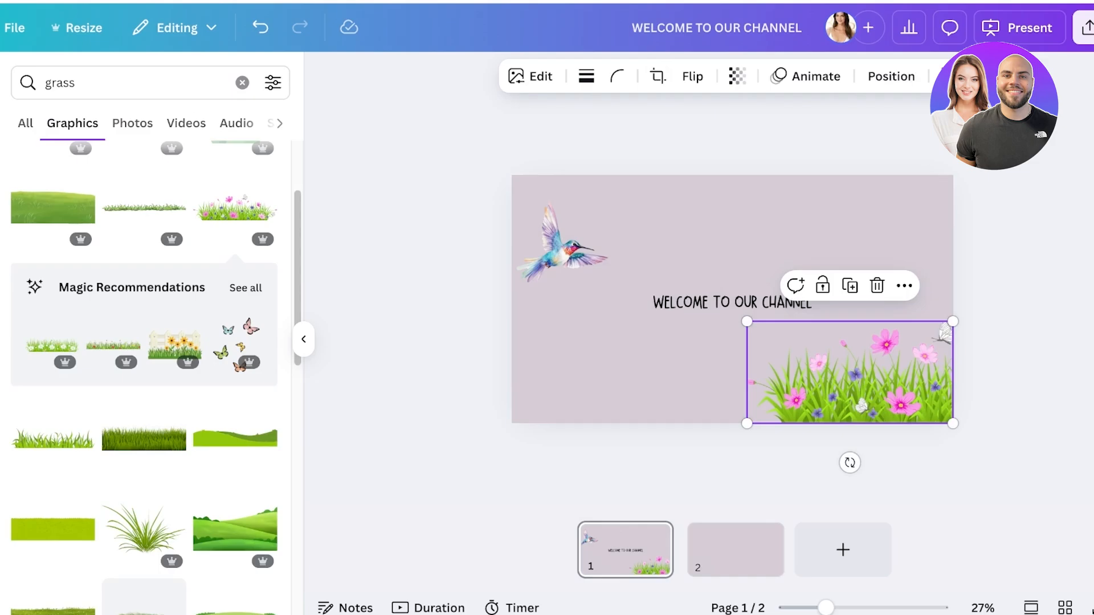
# Step: Paste the cropped grass graphic onto page 2 and move it mostly off the page's left edge at the bottom
pyautogui.click(735, 547)
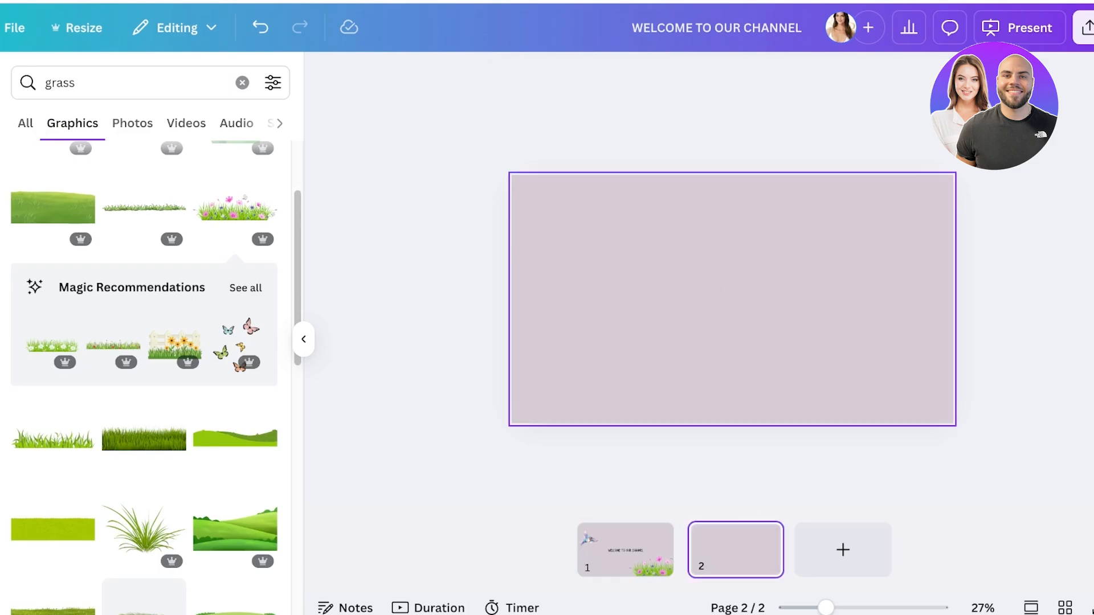
pyautogui.hotkey('ctrl', 'v')
pyautogui.moveTo(849, 372); pyautogui.dragTo(657, 349)
pyautogui.press('Delete')
pyautogui.hotkey('ctrl', 'v')
pyautogui.moveTo(850, 372); pyautogui.dragTo(418, 372)
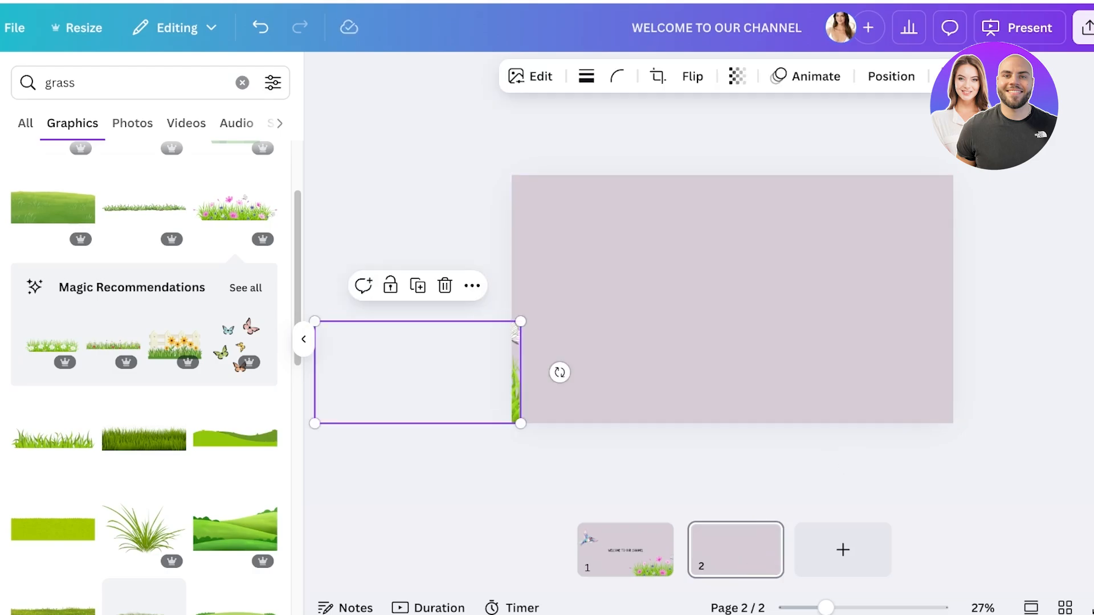
# Step: Recrop the grass on page 2 to only its remaining right-hand part and align it with the page's left edge
pyautogui.click(737, 76)
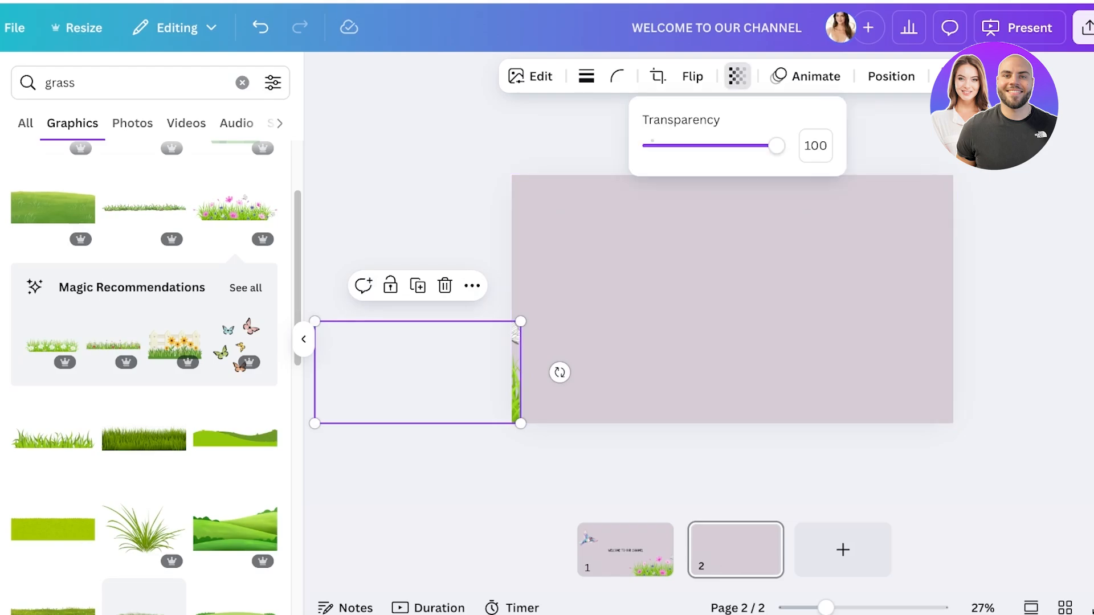
pyautogui.click(659, 75)
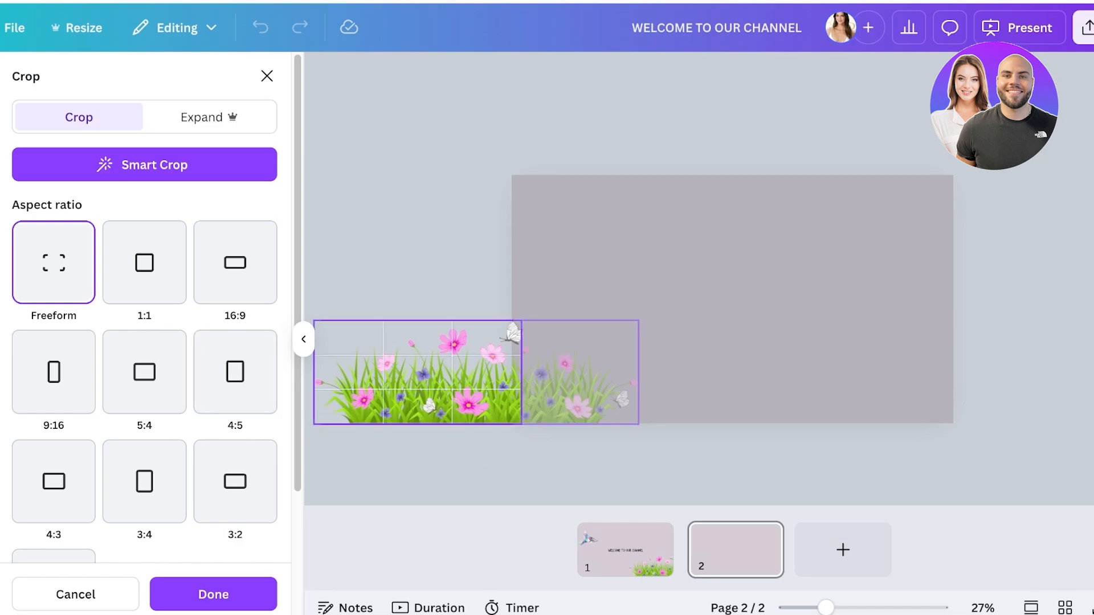
pyautogui.moveTo(519, 323); pyautogui.dragTo(637, 323)
pyautogui.moveTo(315, 322); pyautogui.dragTo(515, 322)
pyautogui.press('Return')
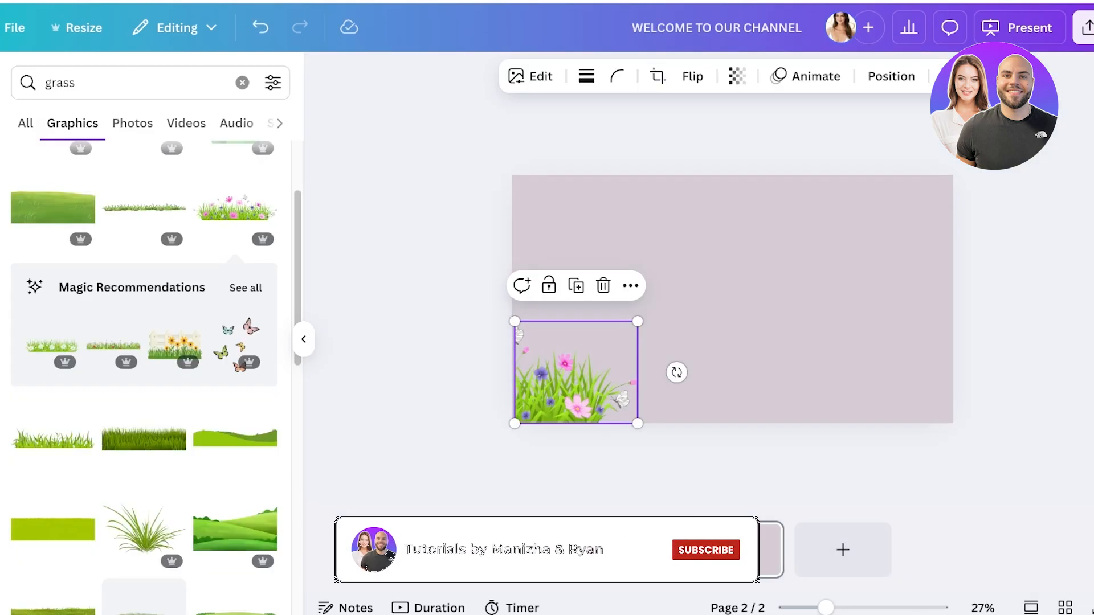
pyautogui.moveTo(577, 376); pyautogui.dragTo(574, 376)
pyautogui.click(684, 342)
pyautogui.click(684, 342)
# Step: Present the slides full screen from page 1 to check how the grass continues onto page 2
pyautogui.click(625, 550)
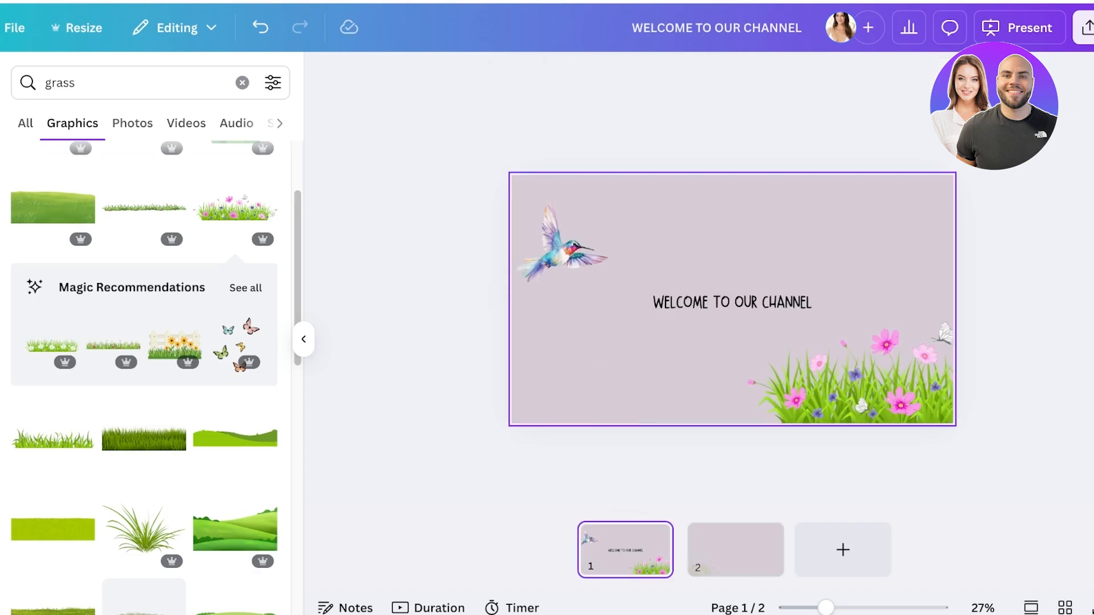
pyautogui.click(1019, 28)
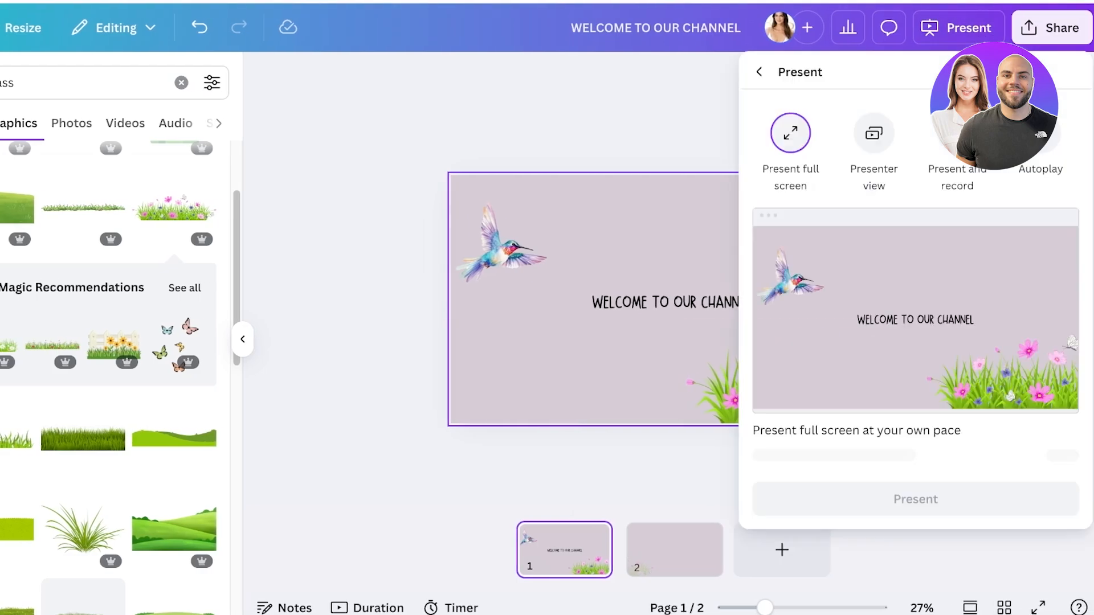
pyautogui.click(930, 478)
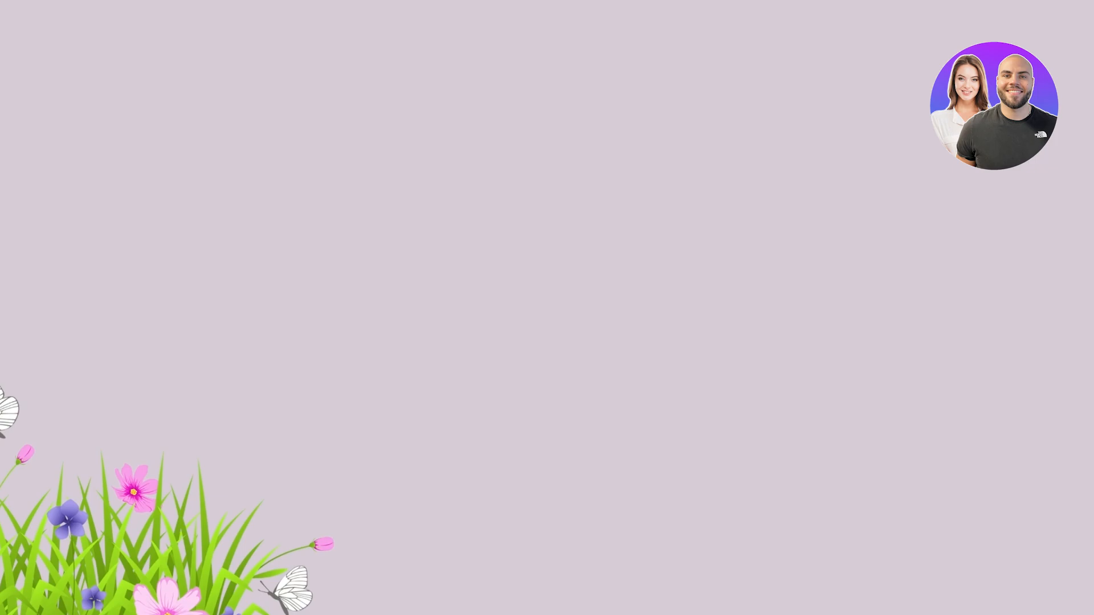
# Step: Apply the Slide transition between page 1 and page 2, and present the slides full screen from page 1 to check it
pyautogui.press('Escape')
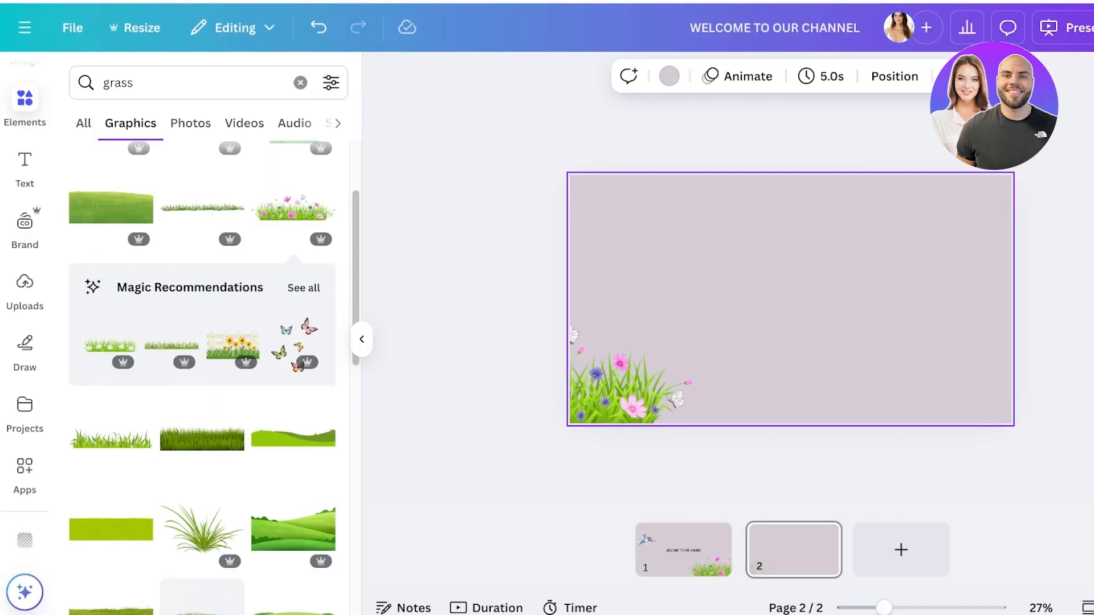
pyautogui.click(684, 550)
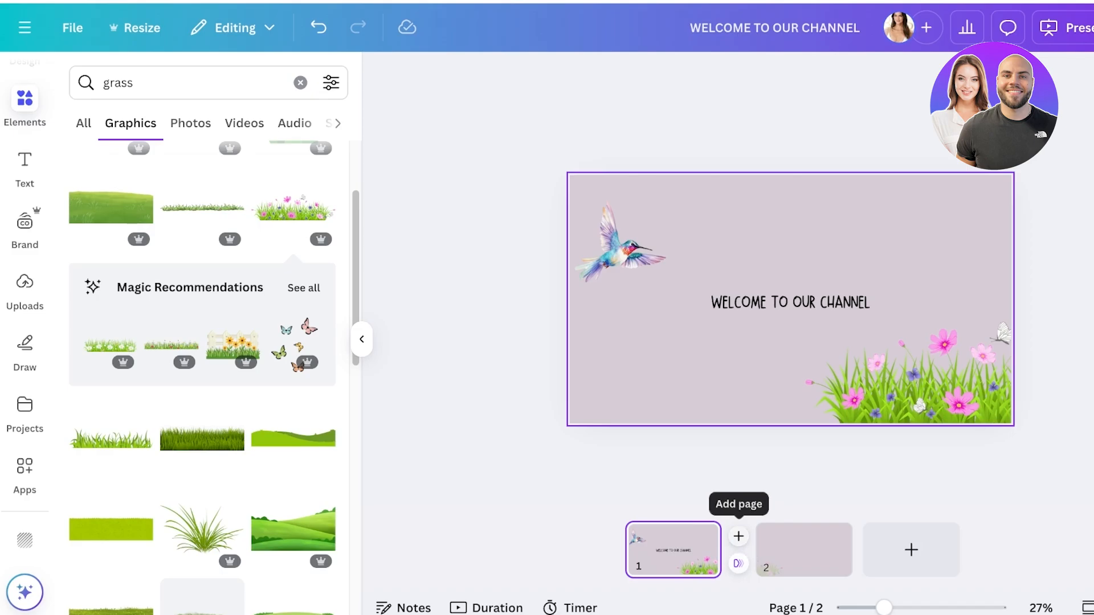
pyautogui.click(739, 564)
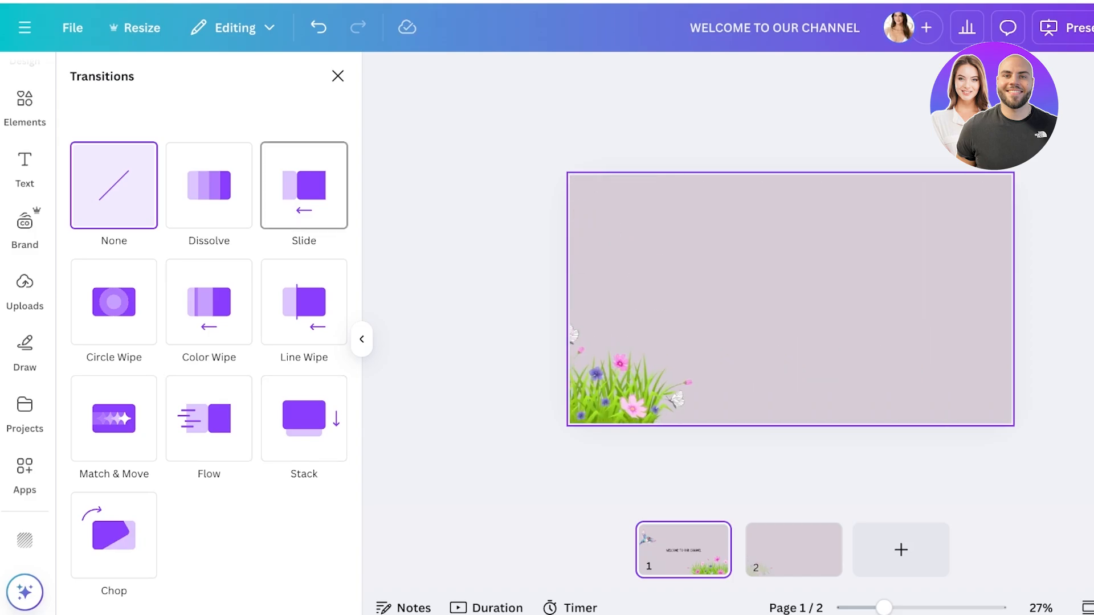
pyautogui.click(304, 186)
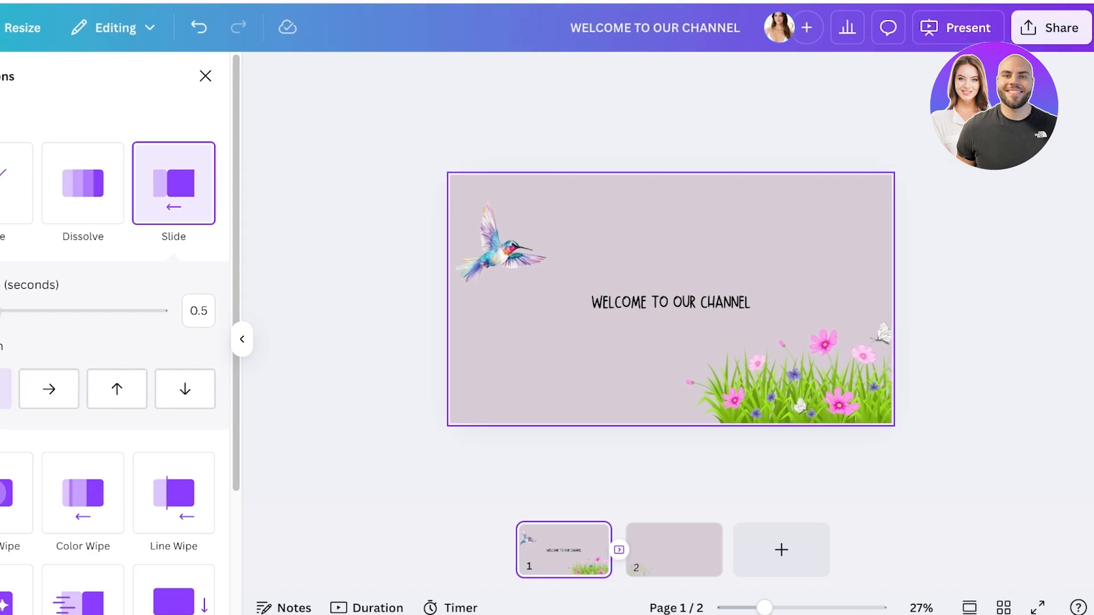
pyautogui.click(955, 28)
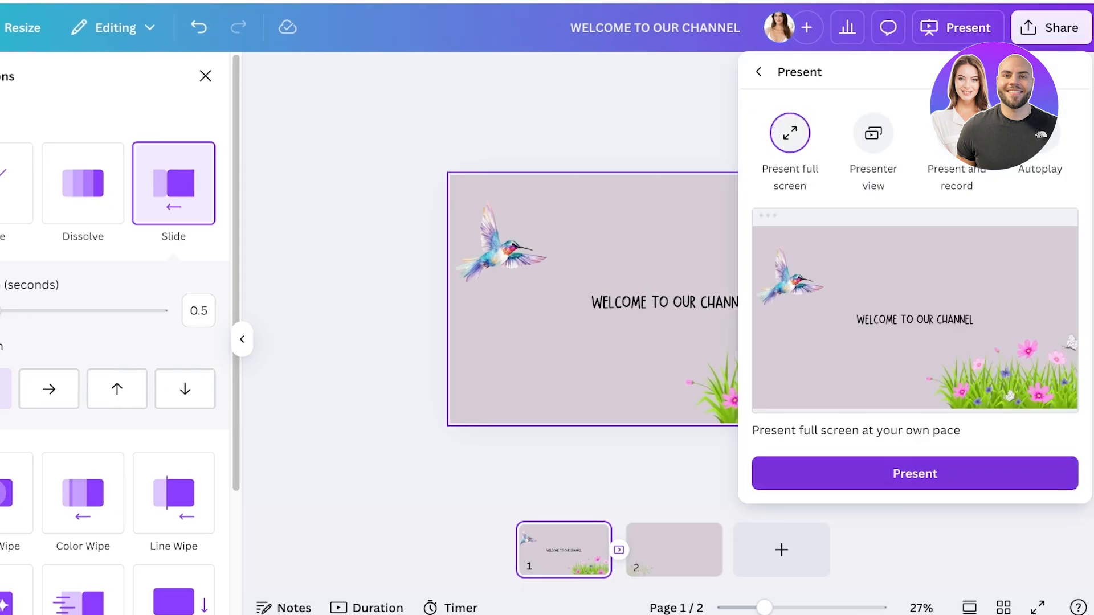
pyautogui.click(915, 474)
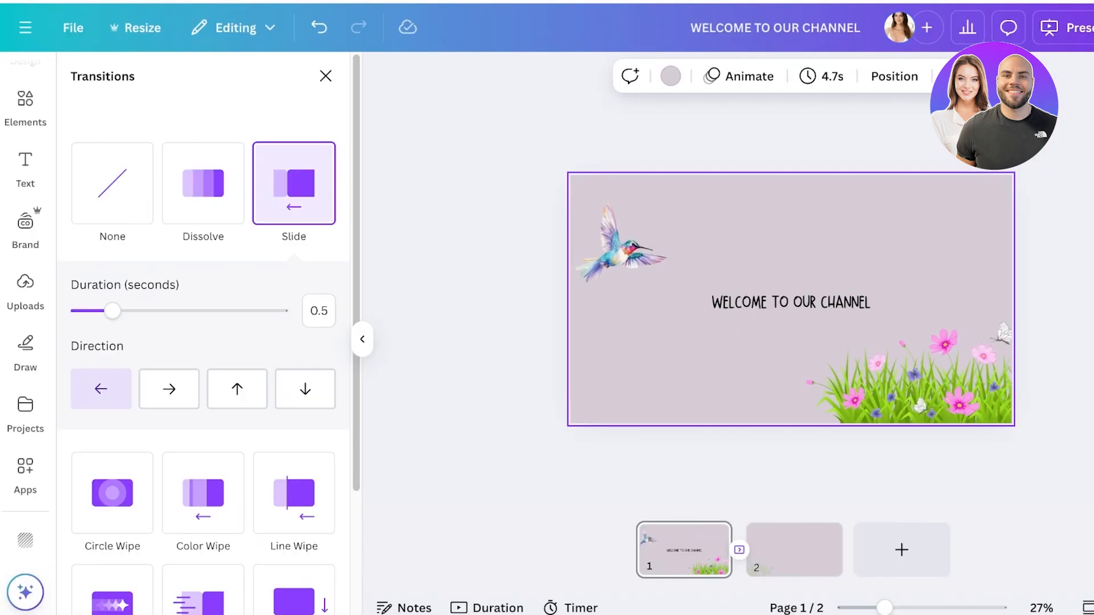
# Step: Shorten the duration of the Slide transition between pages 1 and 2, and check it in a full-screen presentation
pyautogui.click(822, 77)
pyautogui.moveTo(738, 149)
pyautogui.mouseDown()
pyautogui.moveTo(749, 149)
pyautogui.moveTo(723, 150)
pyautogui.mouseUp()
pyautogui.moveTo(157, 311); pyautogui.dragTo(98, 311)
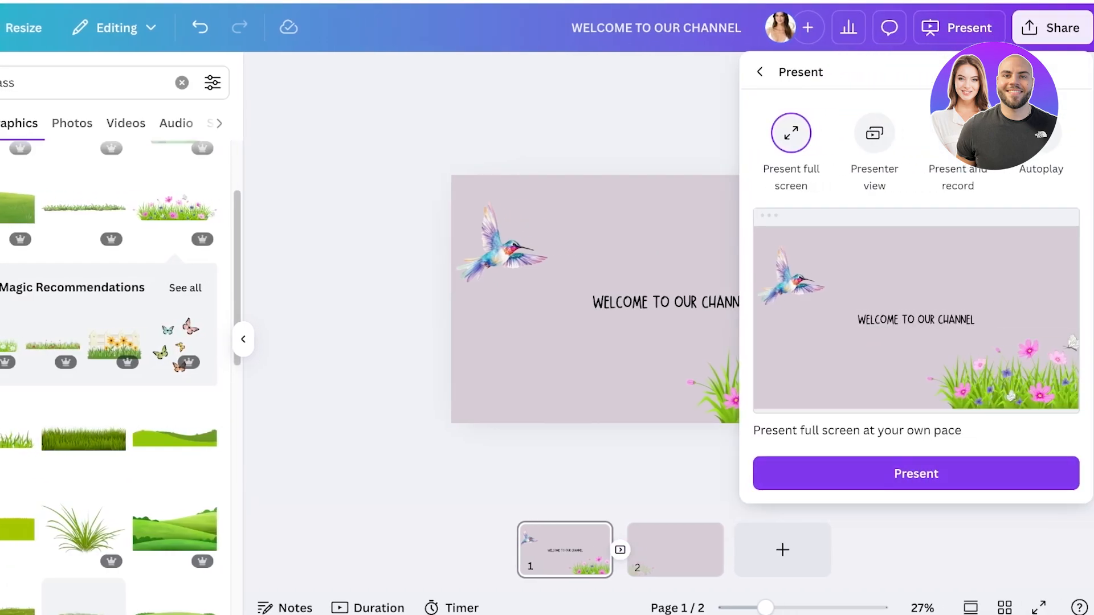
pyautogui.click(907, 476)
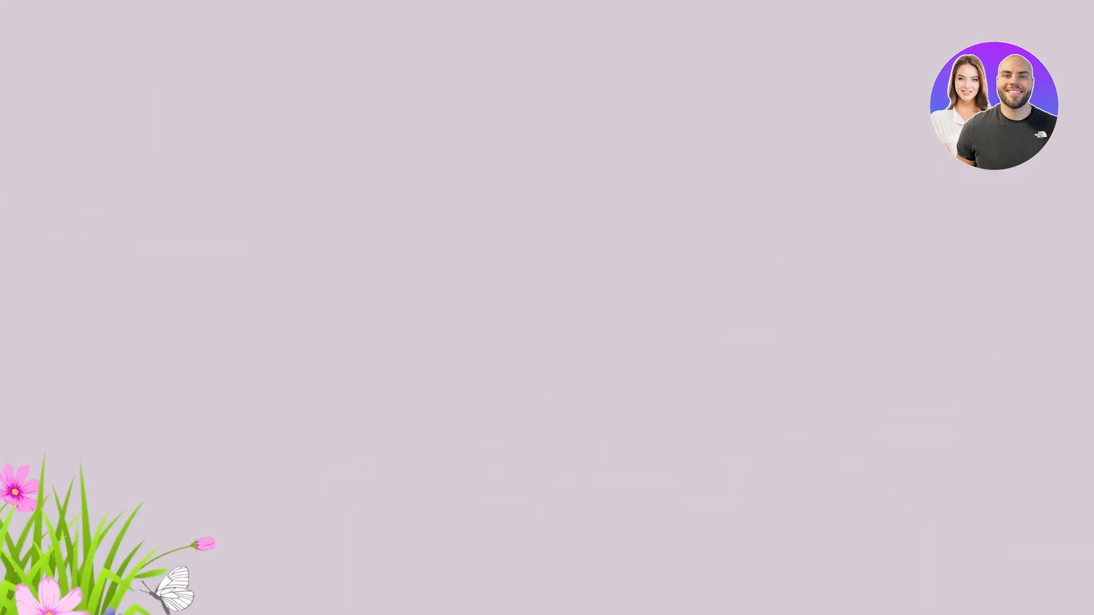
pyautogui.press('Escape')
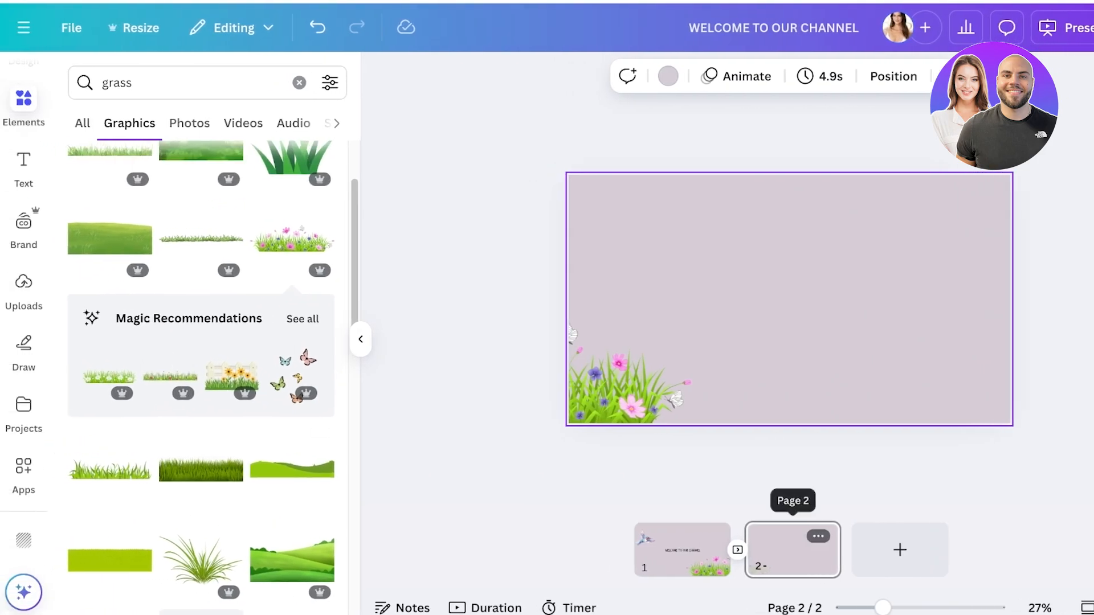
pyautogui.press('Escape')
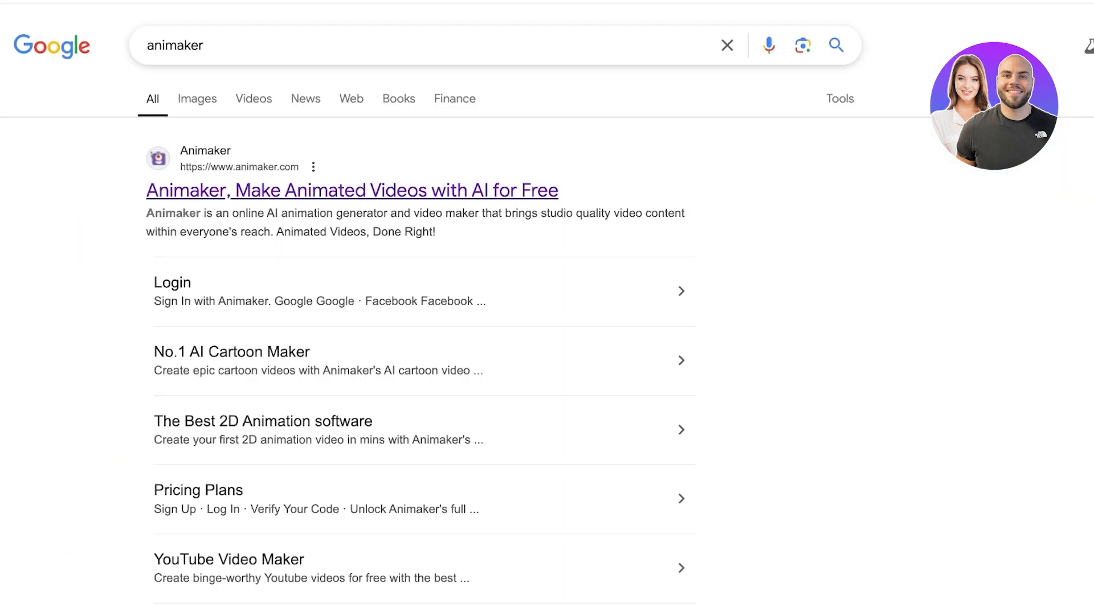
# Step: Switch to the Animaker website from the Google search results and look through its homepage
pyautogui.click(352, 190)
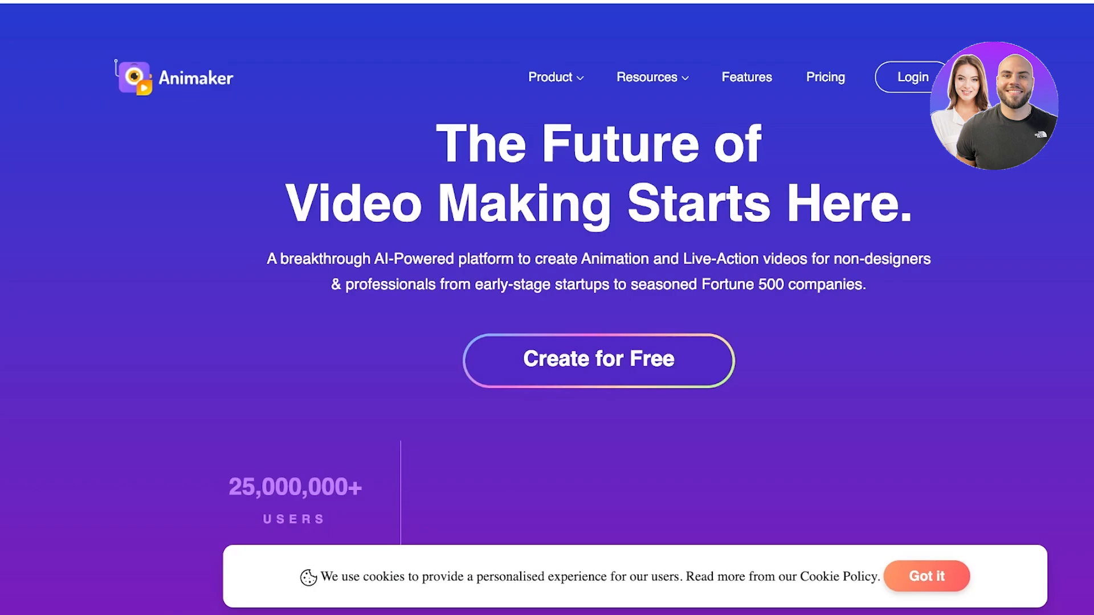
pyautogui.scroll(-1, 547, 308)
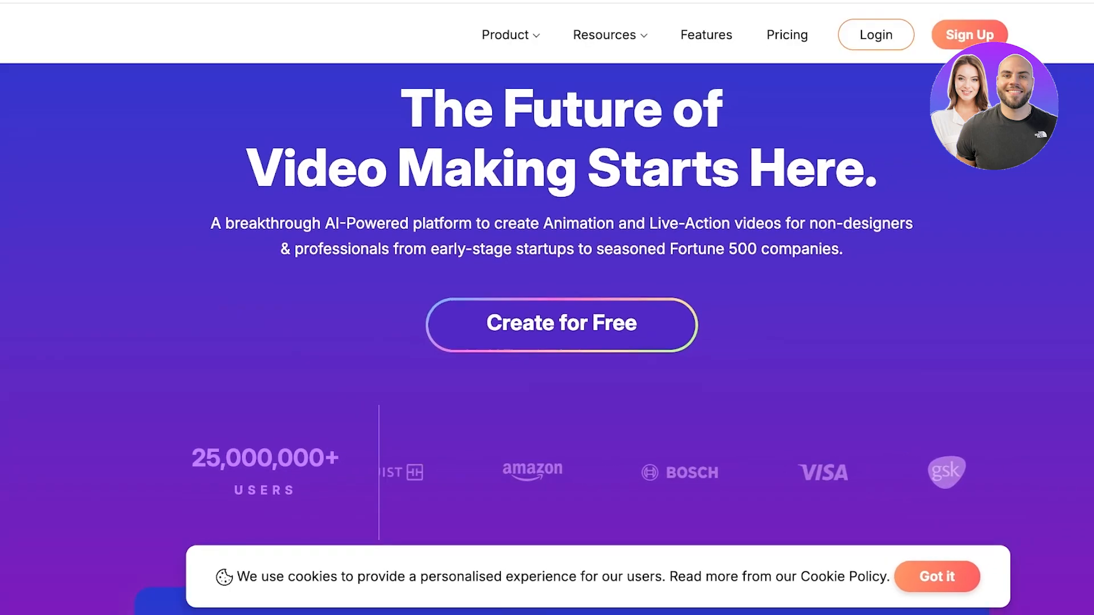
pyautogui.scroll(-15, 606, 170)
pyautogui.scroll(3, 547, 307)
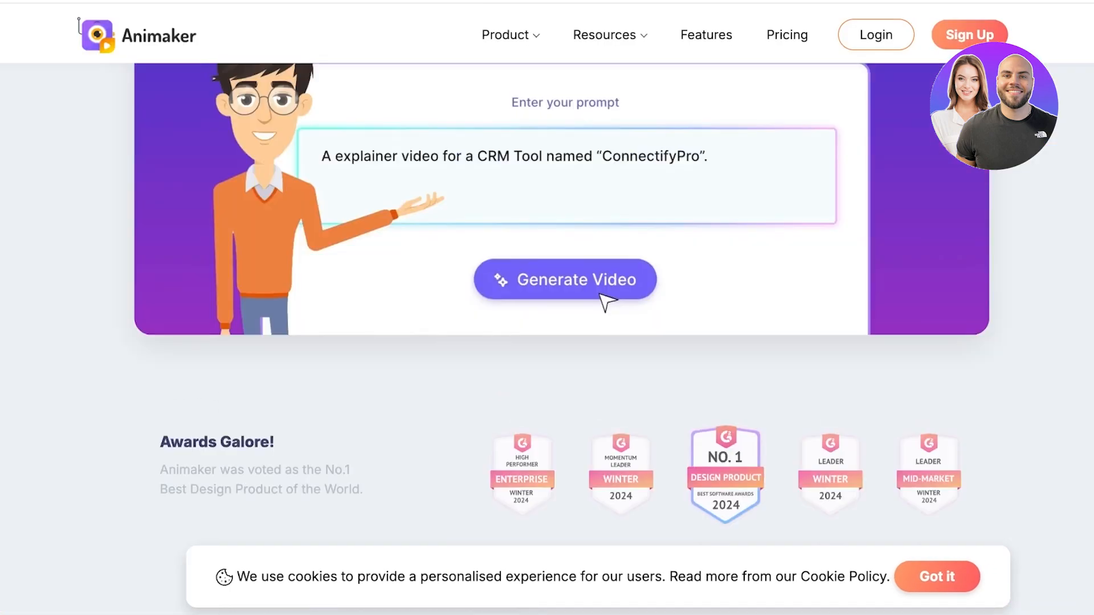
pyautogui.scroll(-7, 547, 307)
pyautogui.scroll(-9, 547, 308)
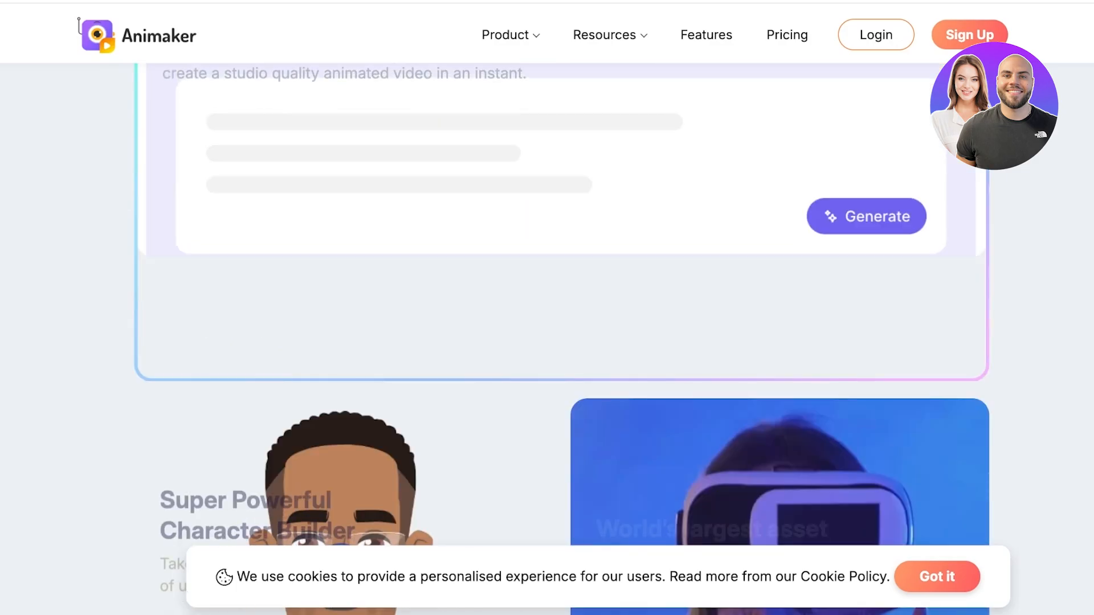
pyautogui.scroll(20, 547, 308)
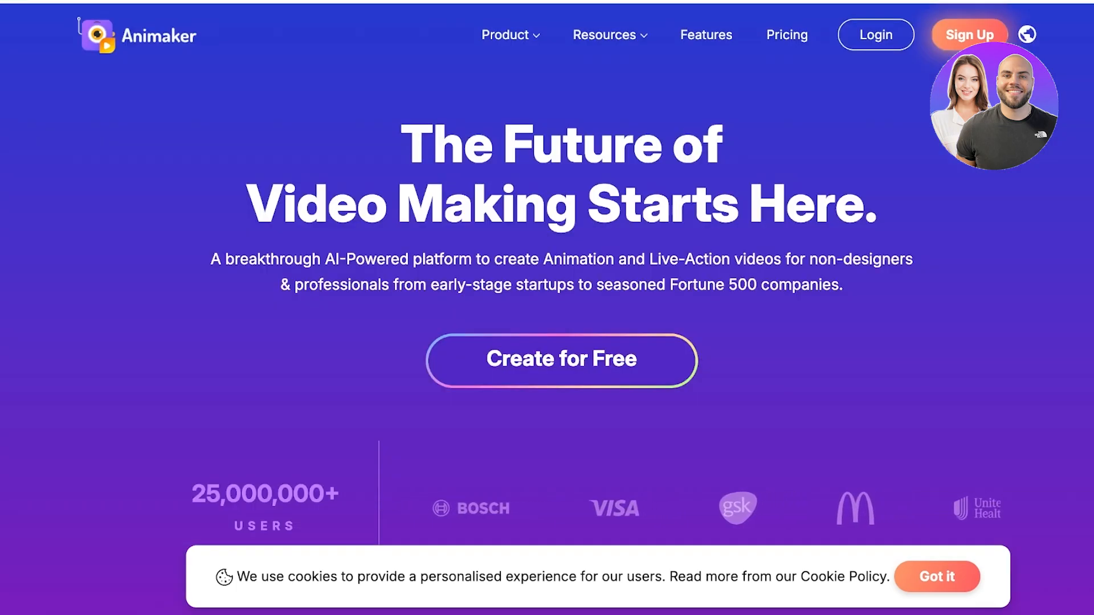
# Step: Sign in to Animaker with an existing Google account and continue working on this device
pyautogui.moveTo(510, 36)
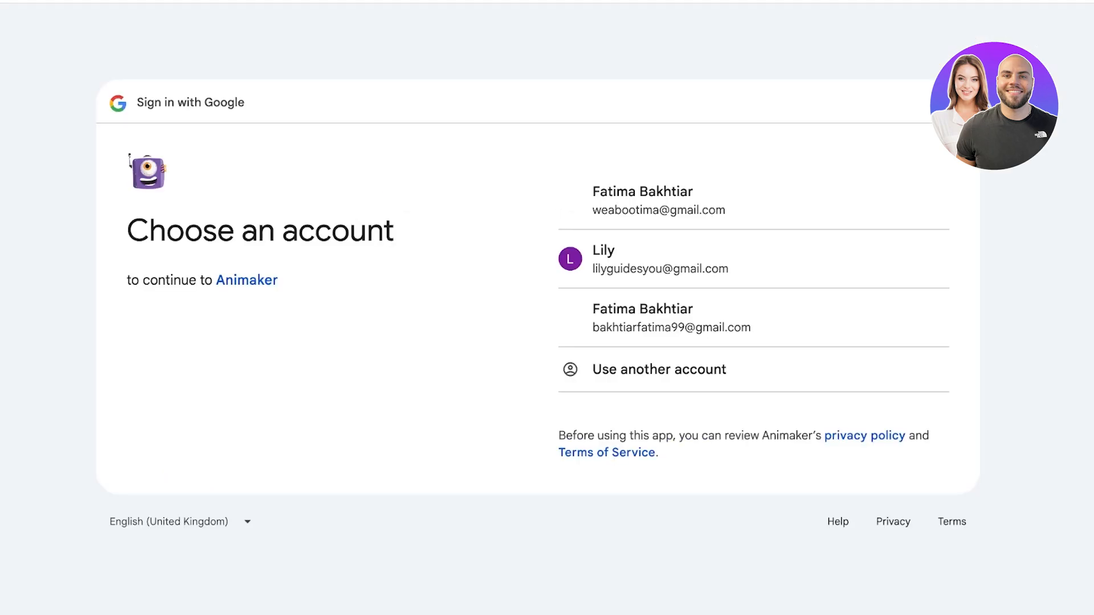
pyautogui.click(760, 201)
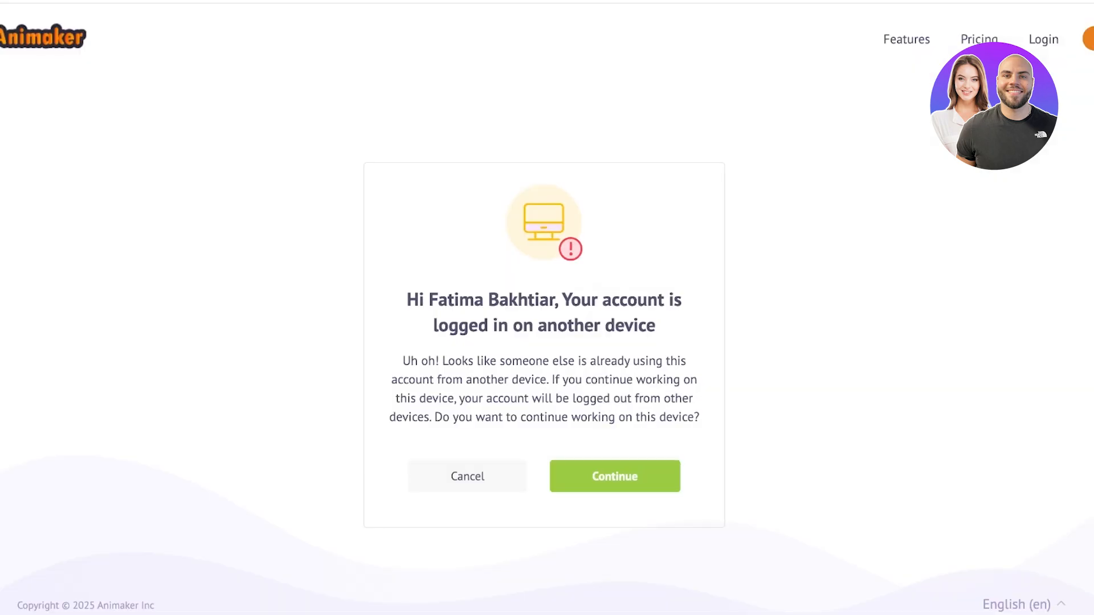
pyautogui.click(615, 476)
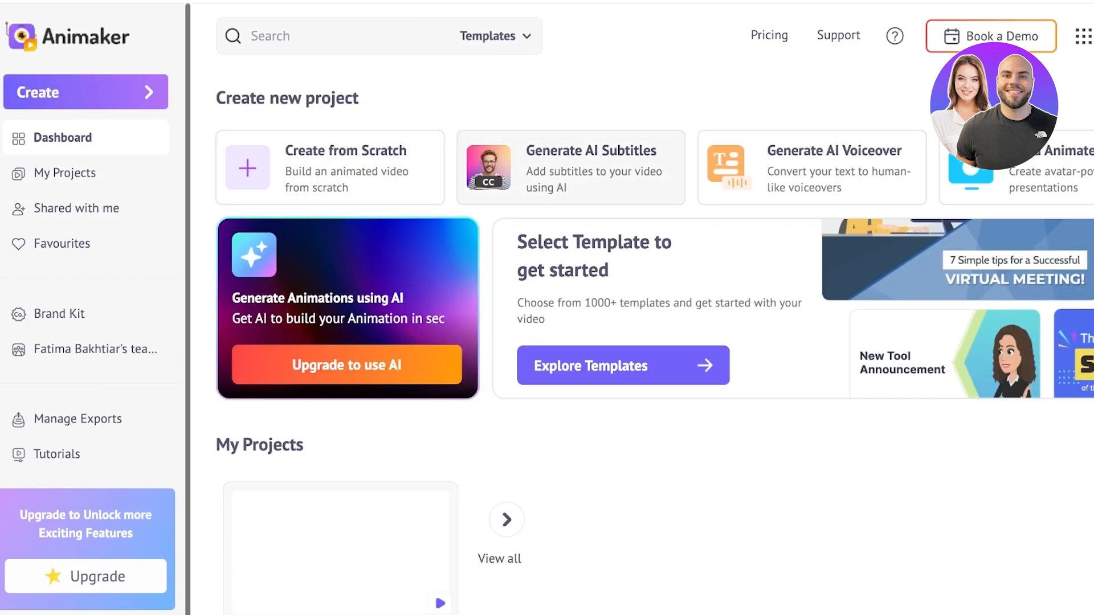
# Step: Create a new Cartoon-style character using the figure in the pink tropical shirt and shorts, and save it
pyautogui.scroll(-6, 656, 342)
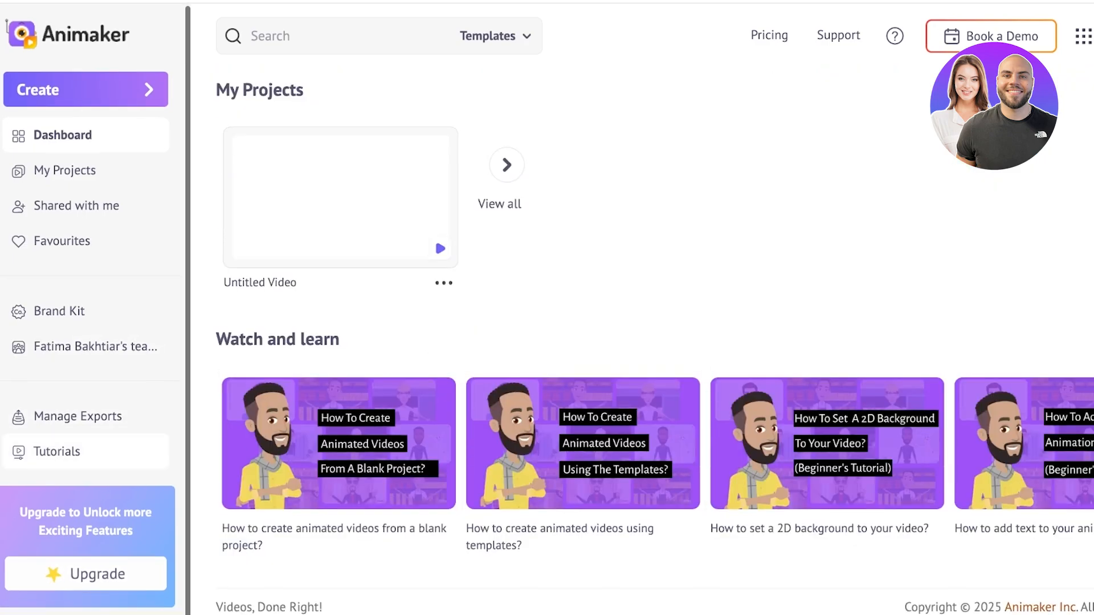
pyautogui.click(86, 92)
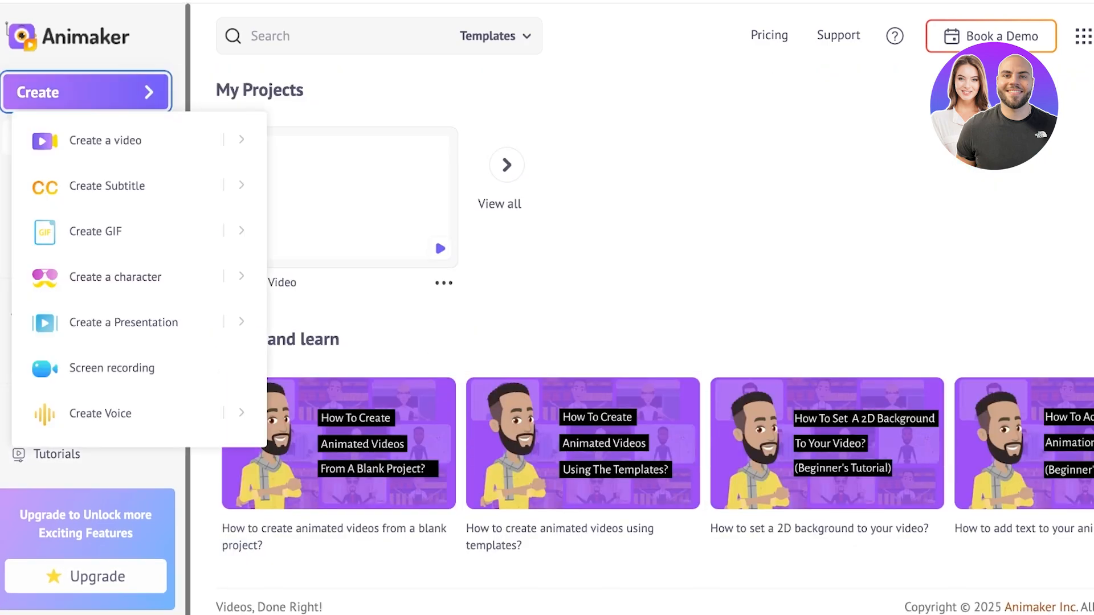
pyautogui.click(114, 277)
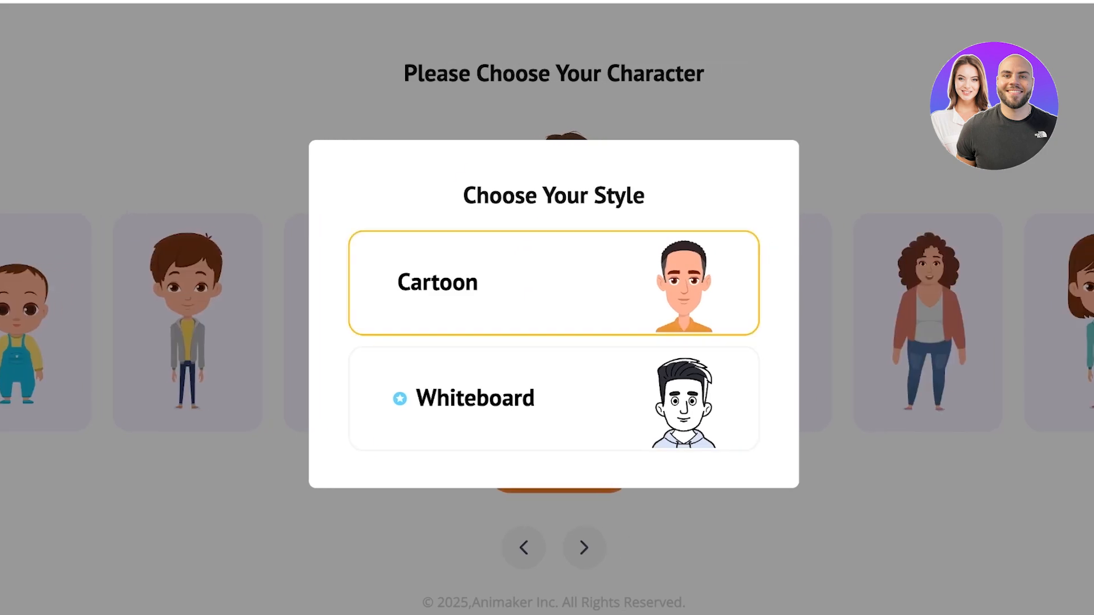
pyautogui.click(553, 284)
pyautogui.click(559, 472)
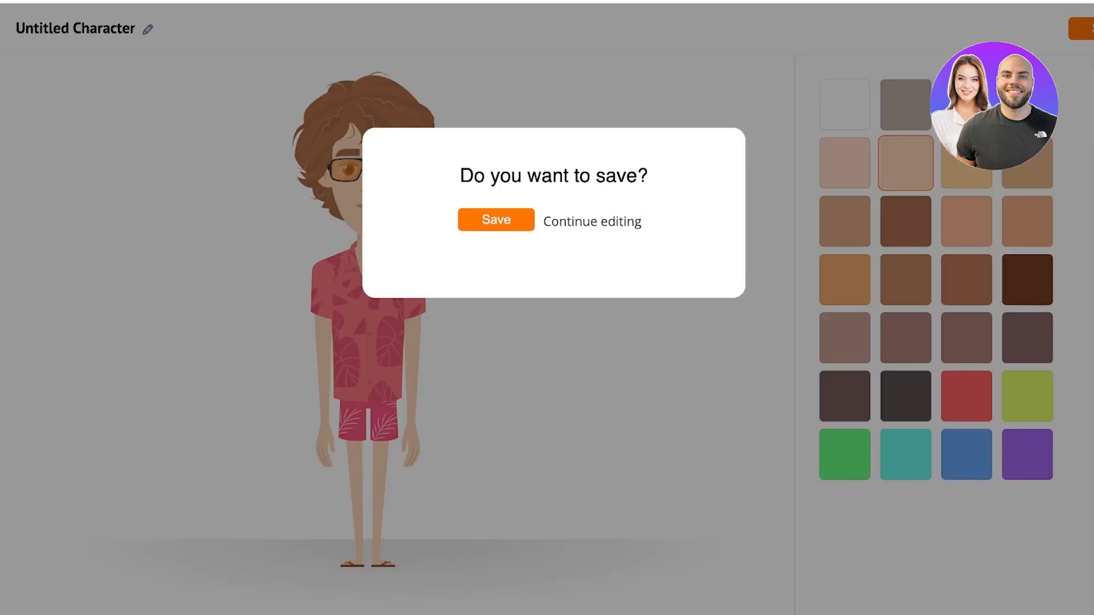
pyautogui.click(496, 220)
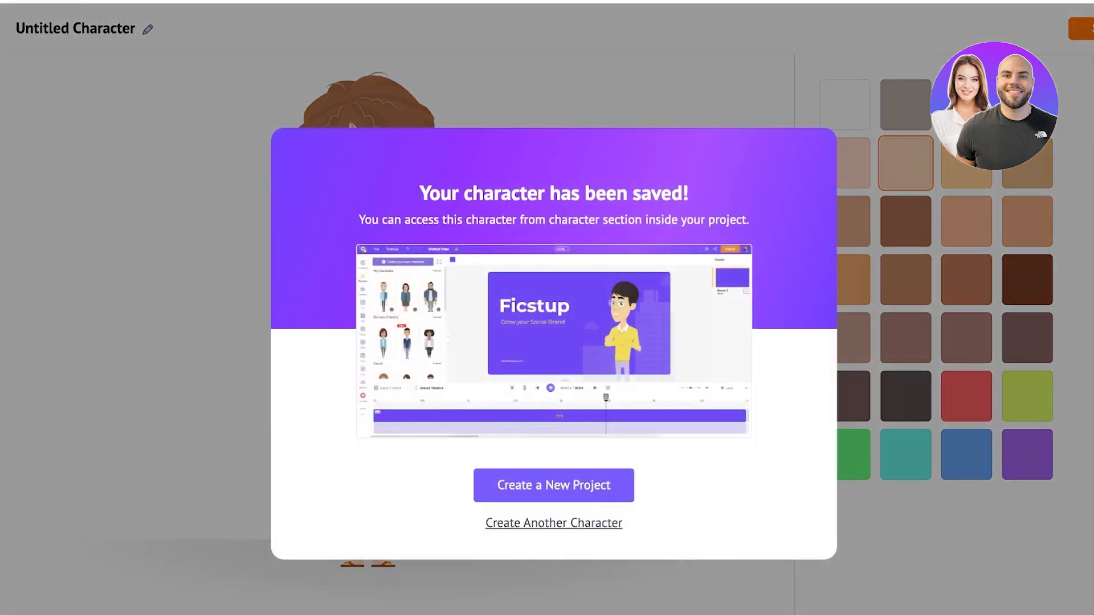
pyautogui.press('Escape')
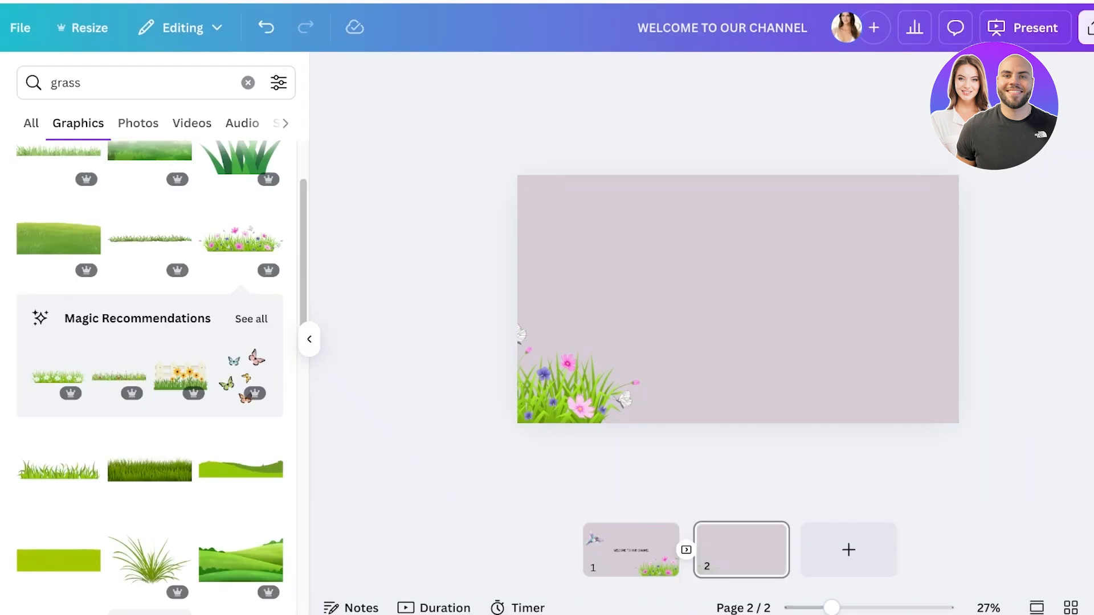
pyautogui.click(630, 544)
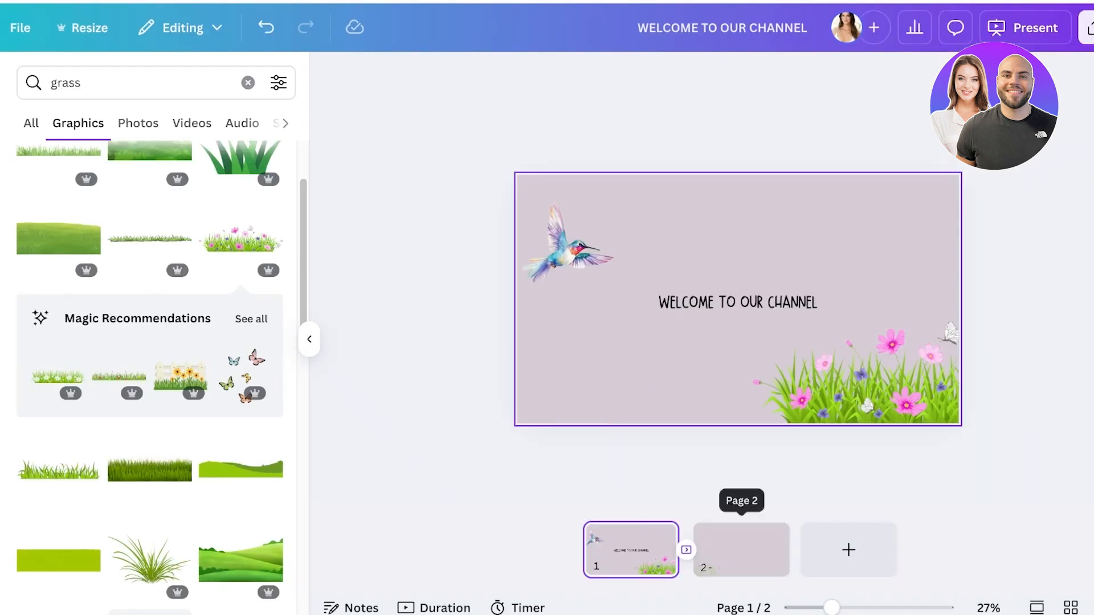
pyautogui.click(741, 545)
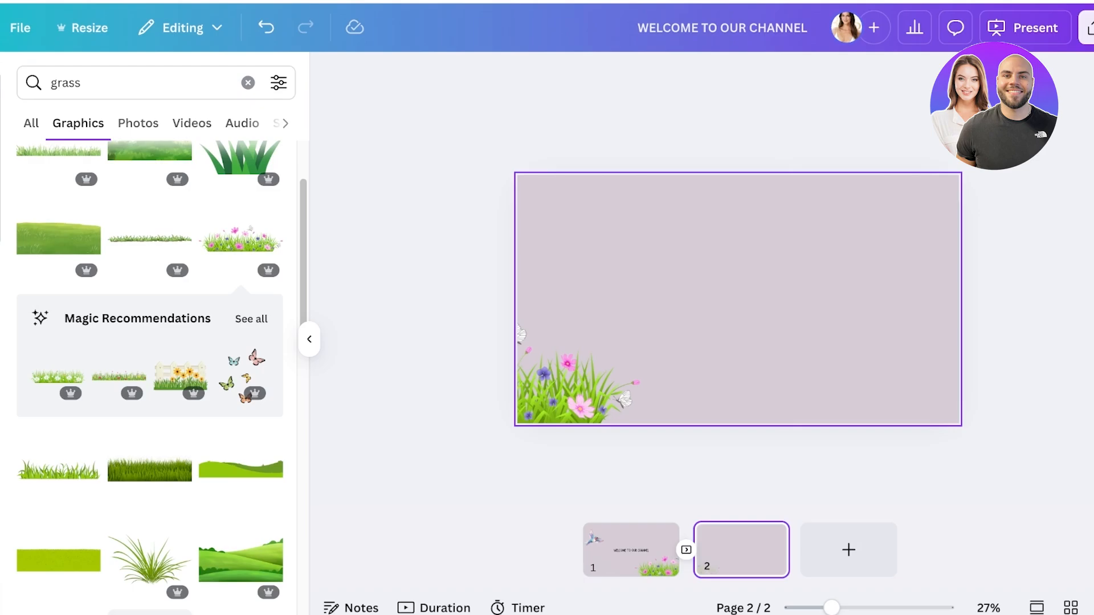
pyautogui.click(310, 340)
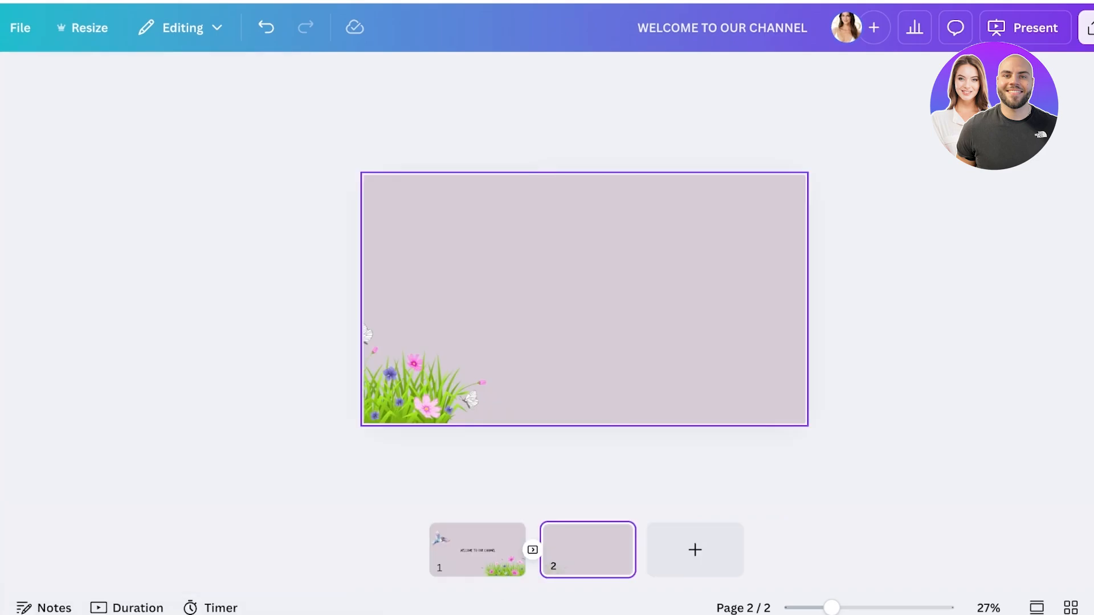
pyautogui.click(1, 138)
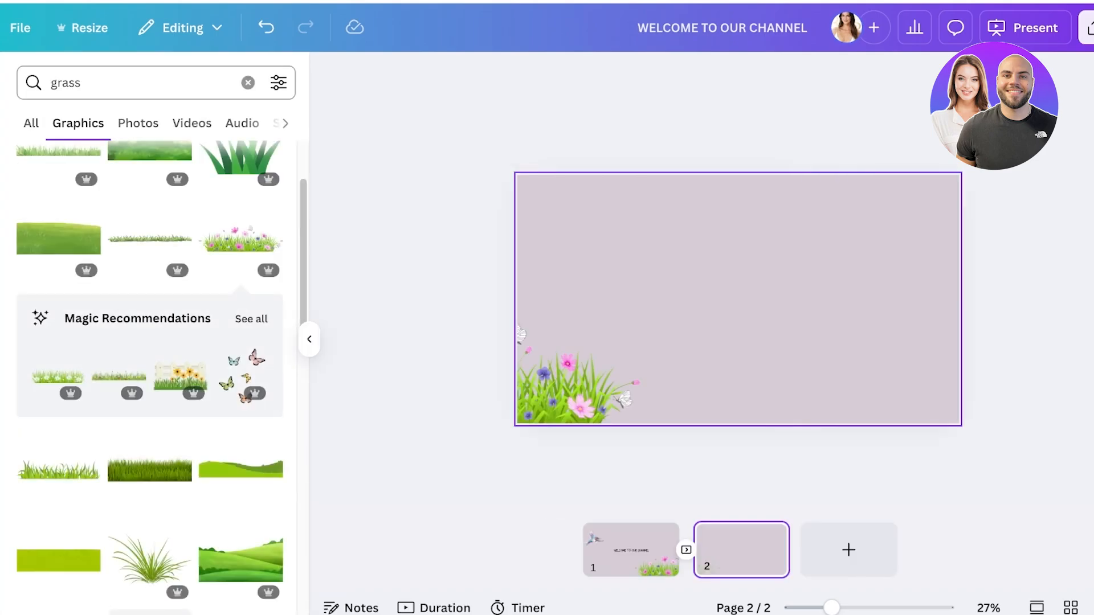
# Step: Replace the grass search in Canva's elements with "sun" and limit the results to graphics
pyautogui.click(148, 83)
pyautogui.click(248, 83)
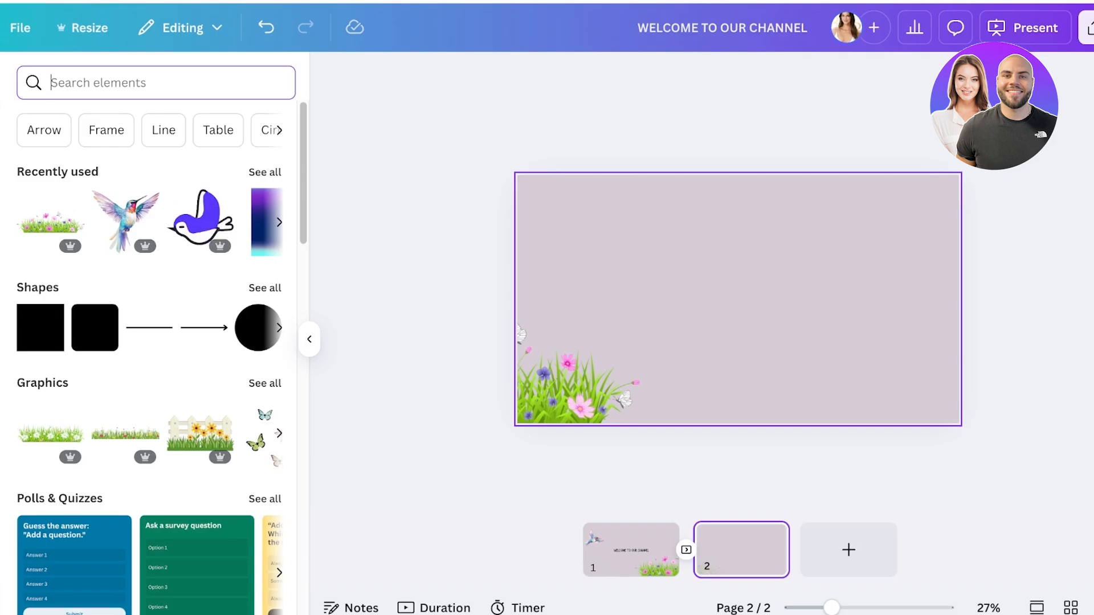
pyautogui.write('sun')
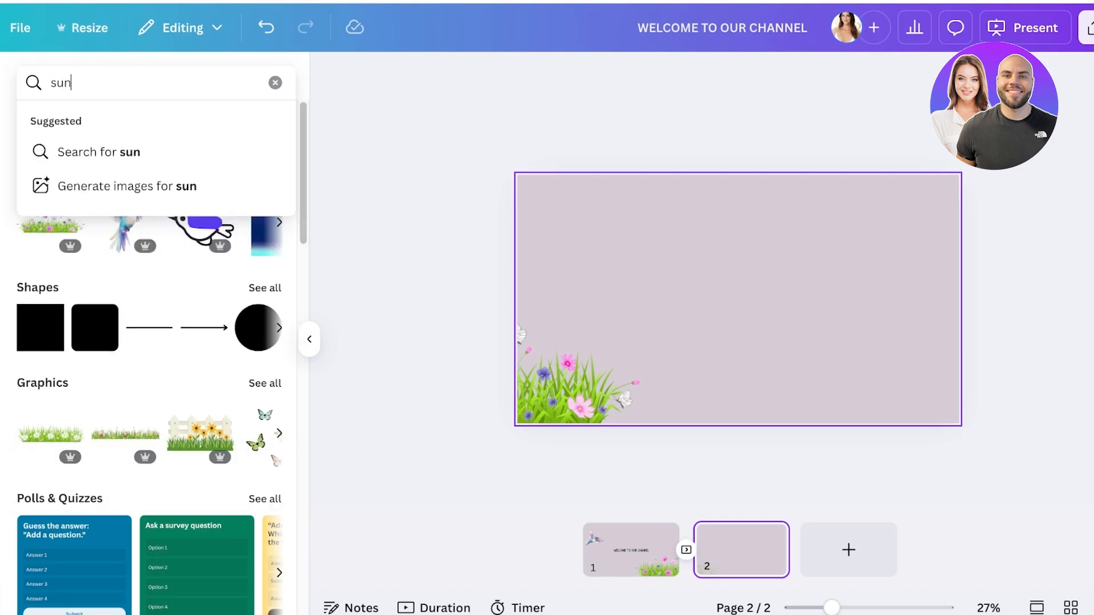
pyautogui.press('Return')
pyautogui.click(78, 124)
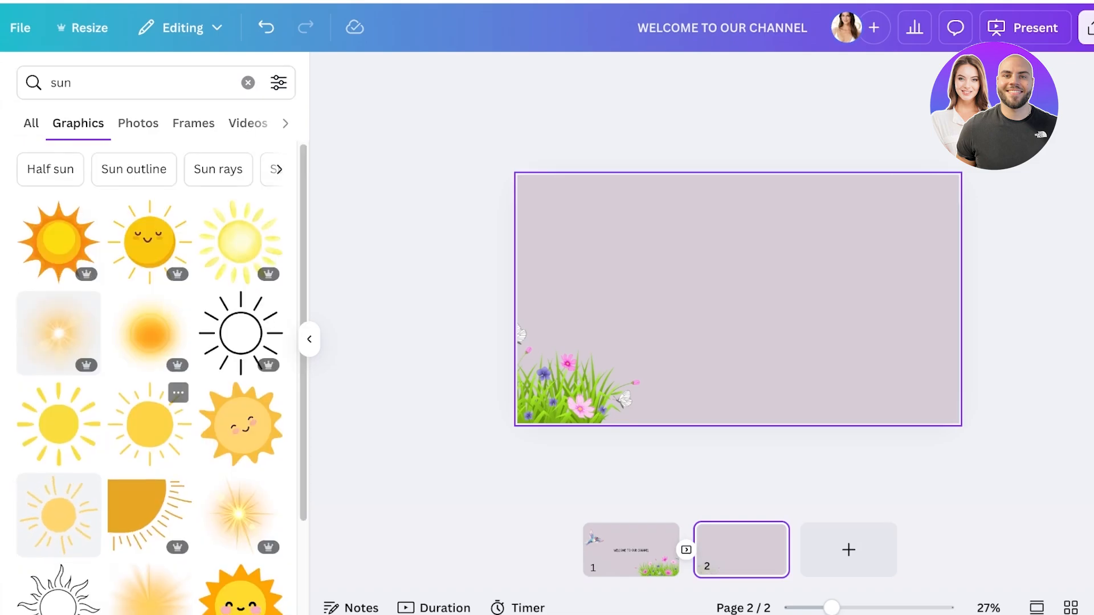
# Step: Add the round yellow sun graphic with the pointed orange rim to page 2
pyautogui.scroll(-1, 149, 399)
pyautogui.moveTo(241, 399)
pyautogui.mouseDown()
pyautogui.moveTo(208, 418)
pyautogui.moveTo(219, 402)
pyautogui.mouseUp()
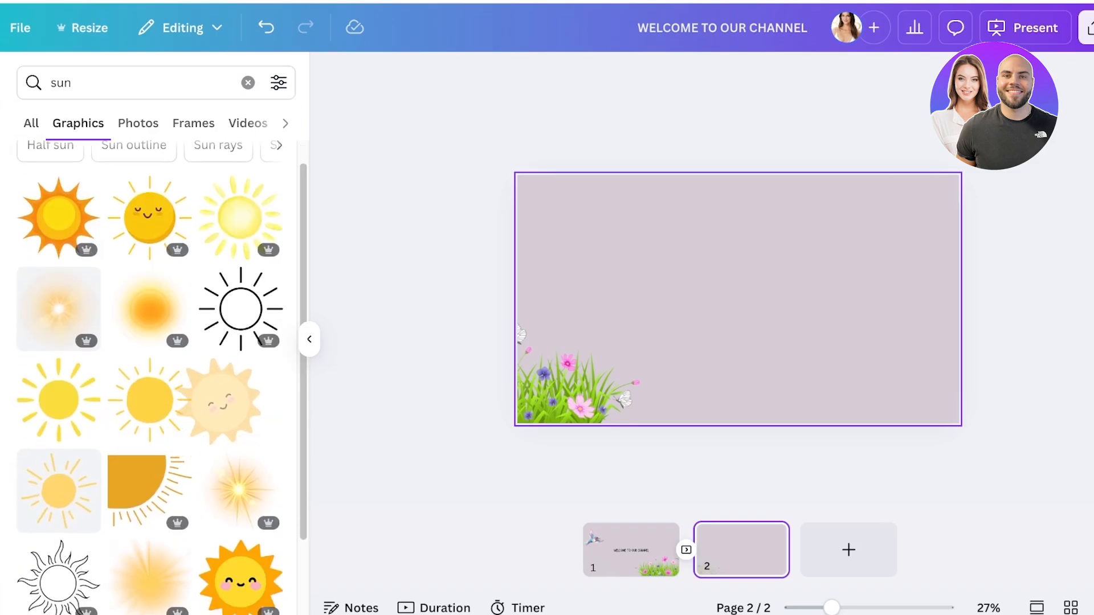
pyautogui.scroll(-9, 149, 385)
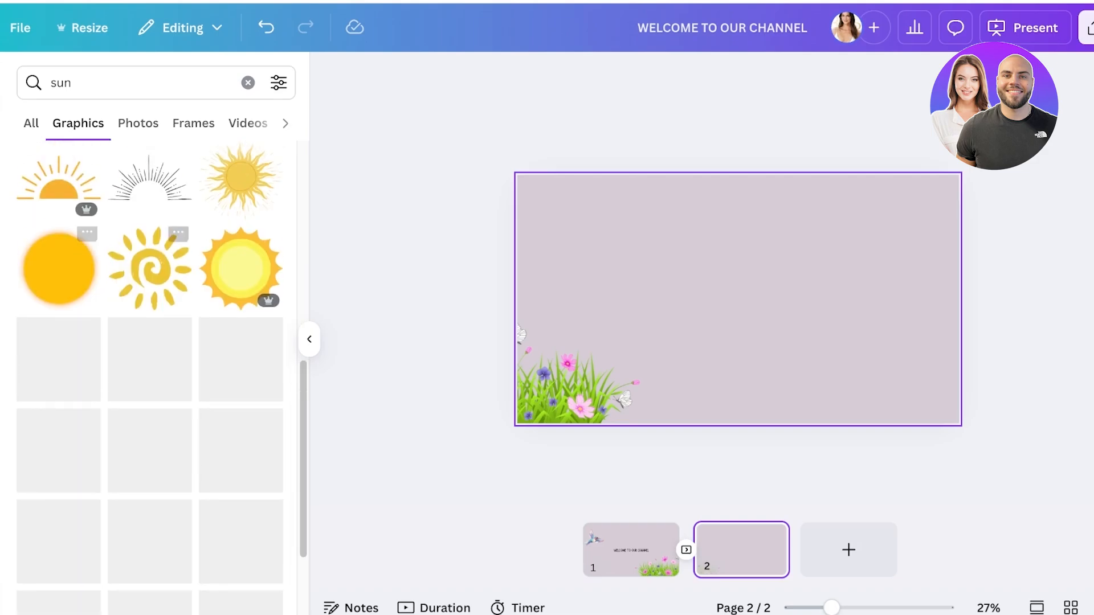
pyautogui.click(241, 267)
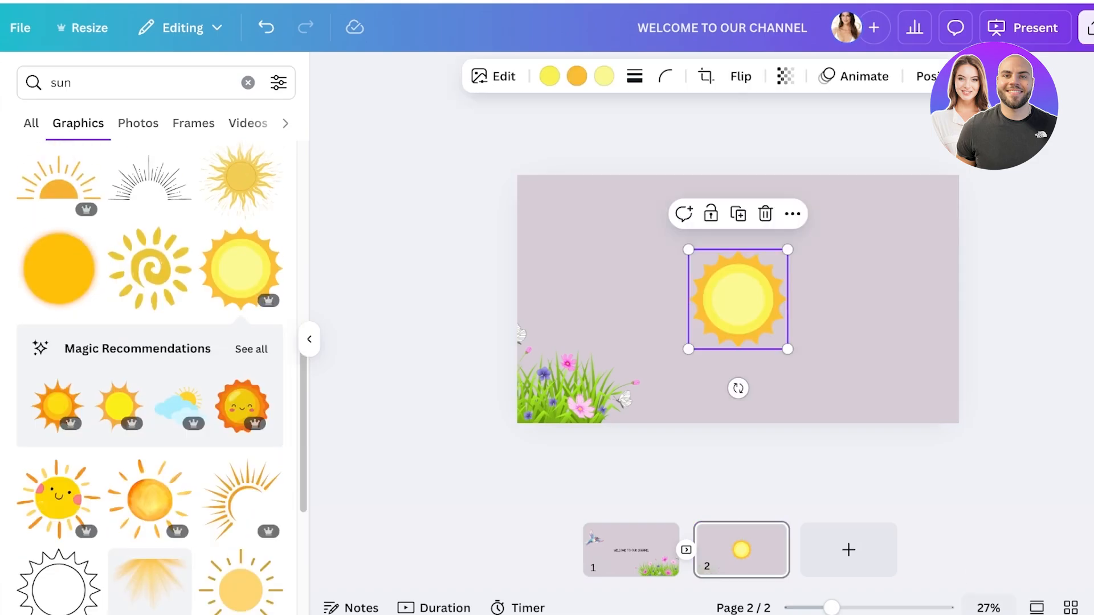
pyautogui.moveTo(832, 608); pyautogui.dragTo(848, 608)
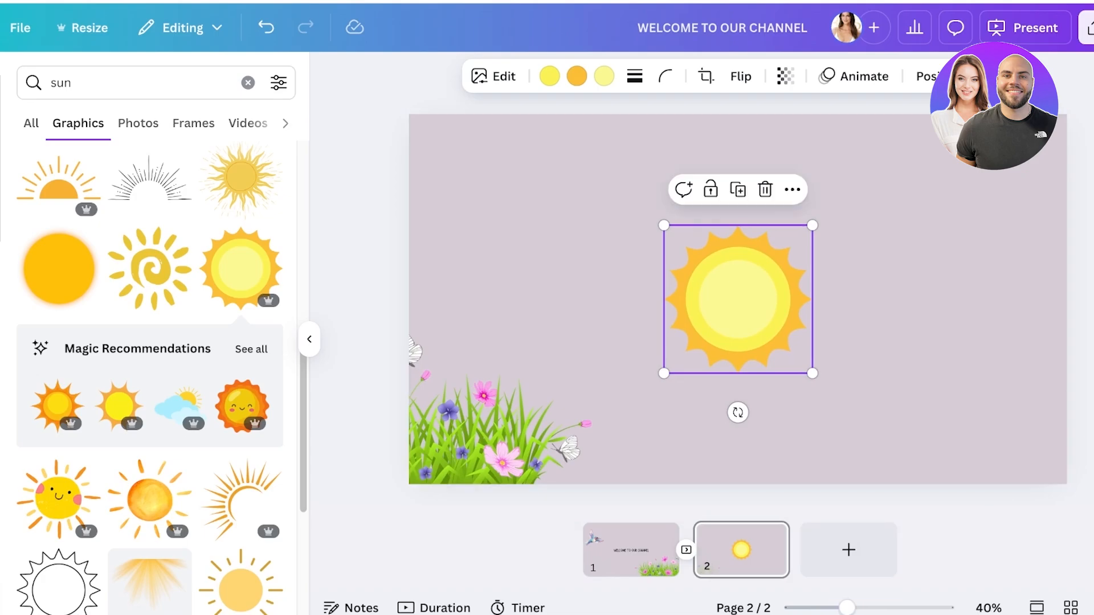
# Step: Move the sun graphic into the upper-right corner of page 2 and open its animation effects
pyautogui.moveTo(738, 300); pyautogui.dragTo(974, 196)
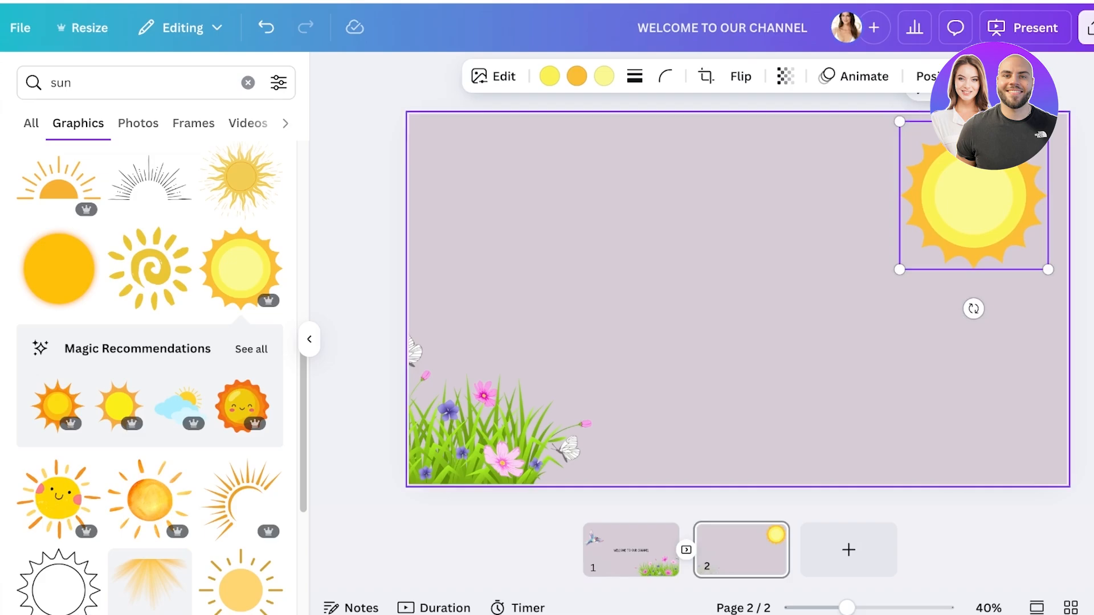
pyautogui.click(854, 77)
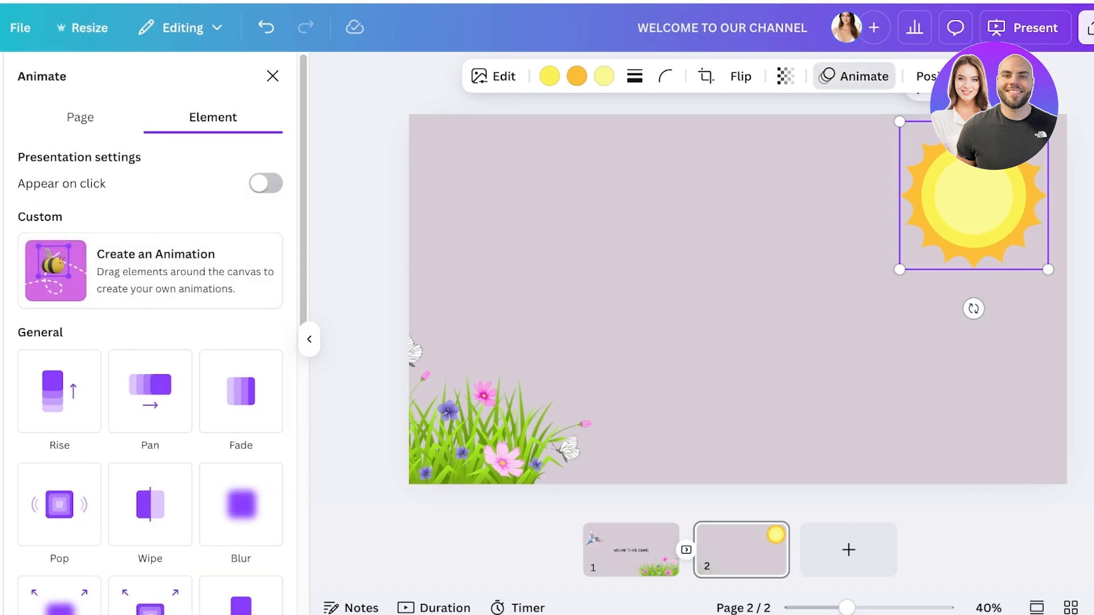
pyautogui.scroll(-5, 150, 342)
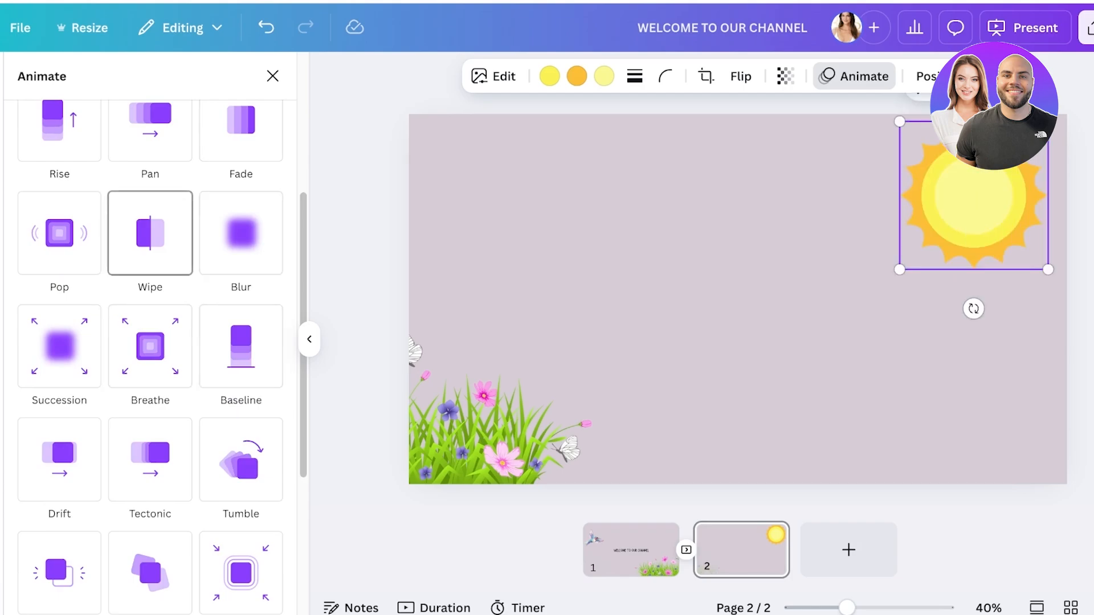
pyautogui.scroll(-5, 241, 288)
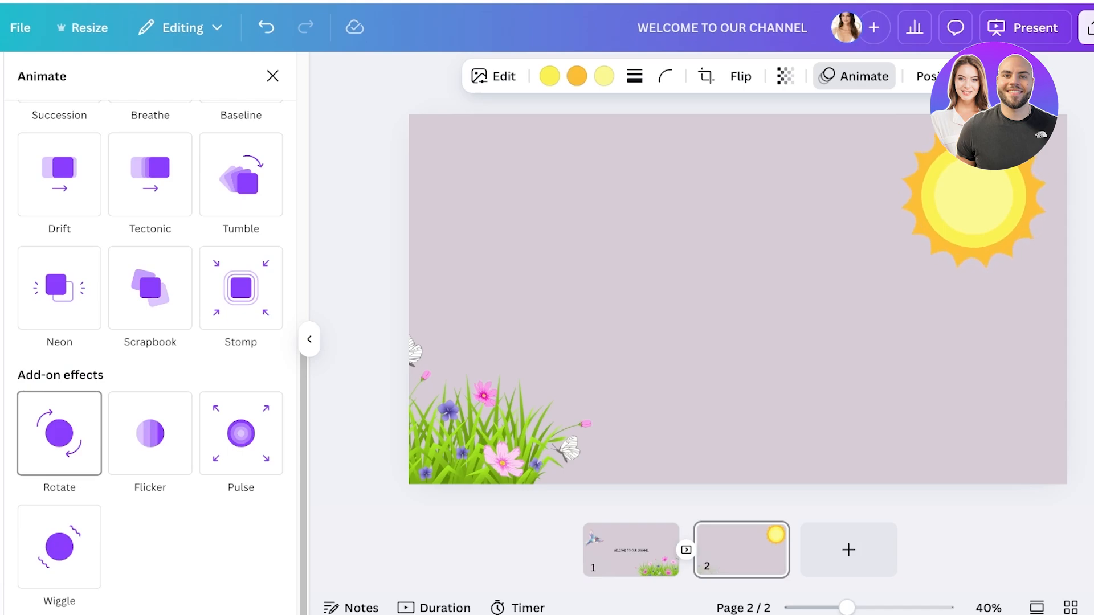
# Step: Try the Rotate add-on effect on the sun, removing it after each preview
pyautogui.click(59, 433)
pyautogui.click(151, 594)
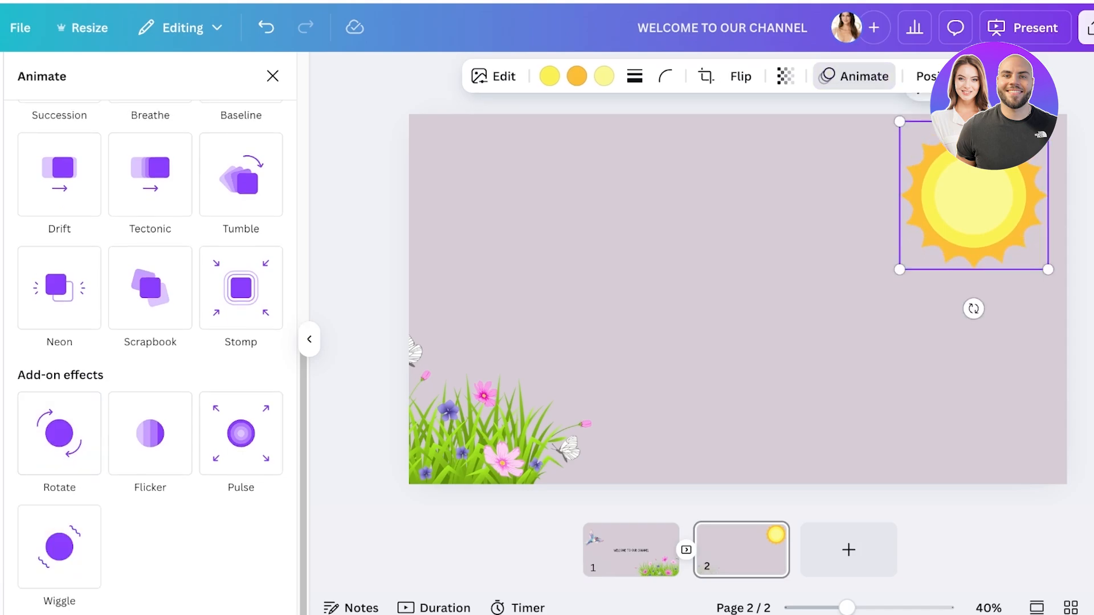
pyautogui.click(60, 433)
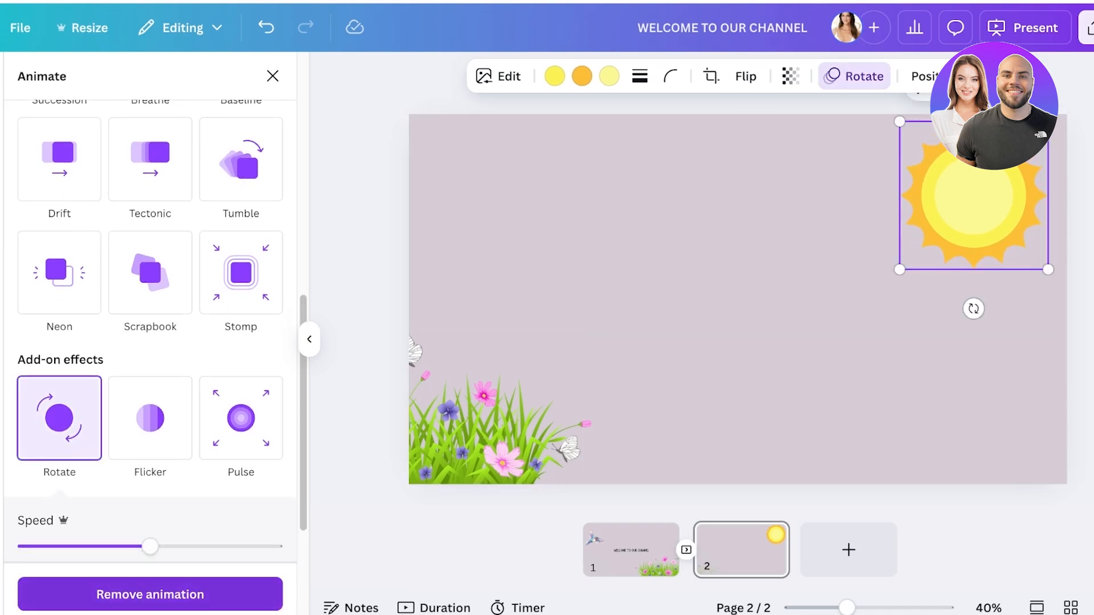
pyautogui.click(114, 594)
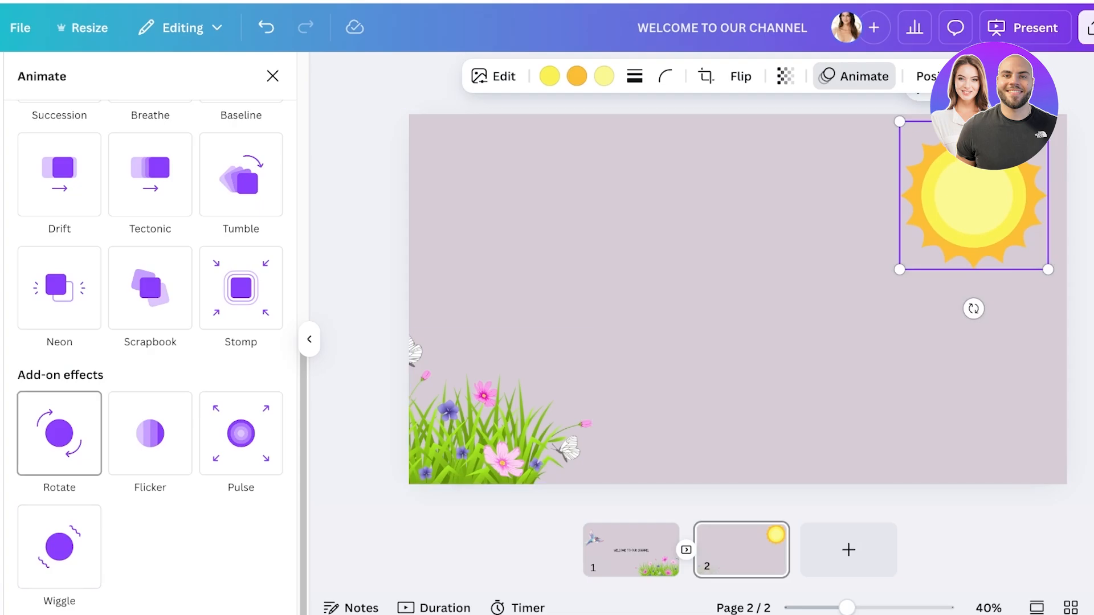
# Step: Apply the Rotate add-on effect to the sun and slow it to about a third of the speed range
pyautogui.click(59, 433)
pyautogui.scroll(-4, 151, 342)
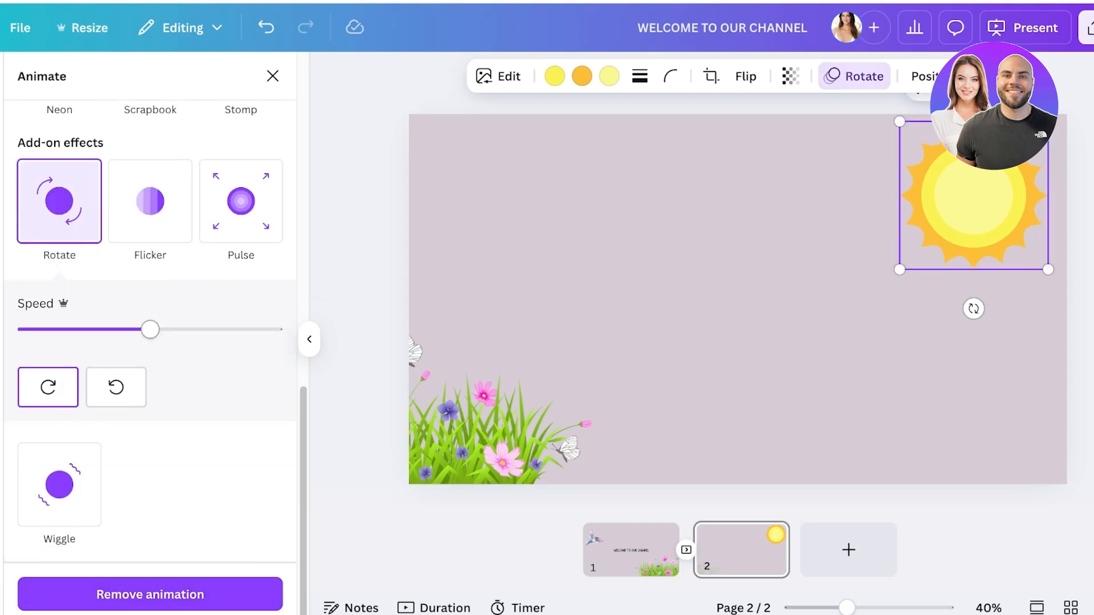
pyautogui.moveTo(149, 329); pyautogui.dragTo(103, 330)
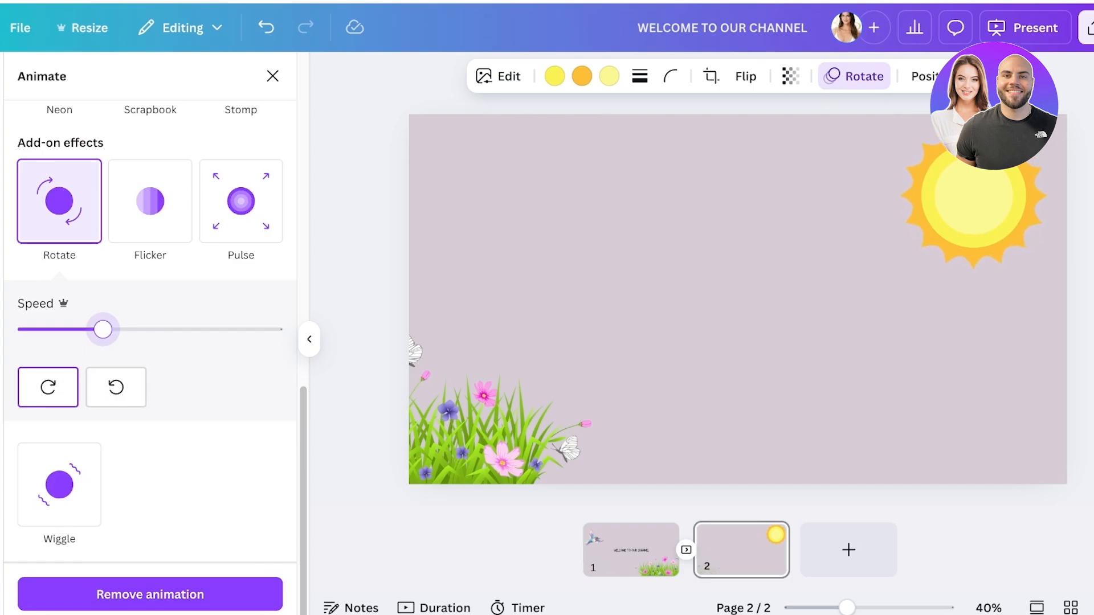
pyautogui.scroll(8, 150, 342)
pyautogui.click(273, 76)
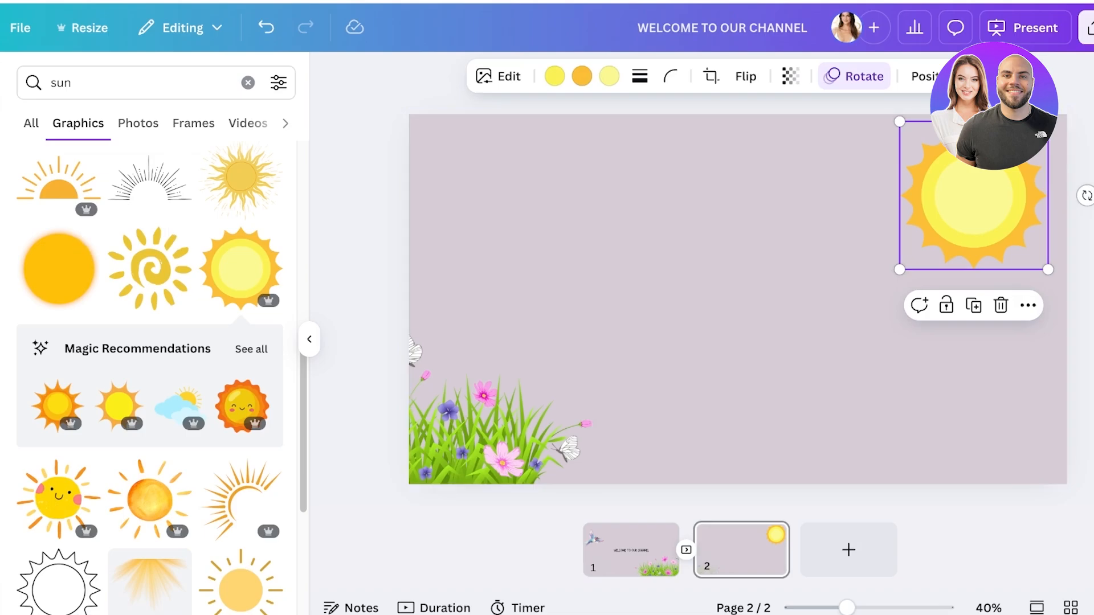
# Step: Replace the sun search in the elements library with "butterfly" to find butterfly graphics
pyautogui.click(1, 202)
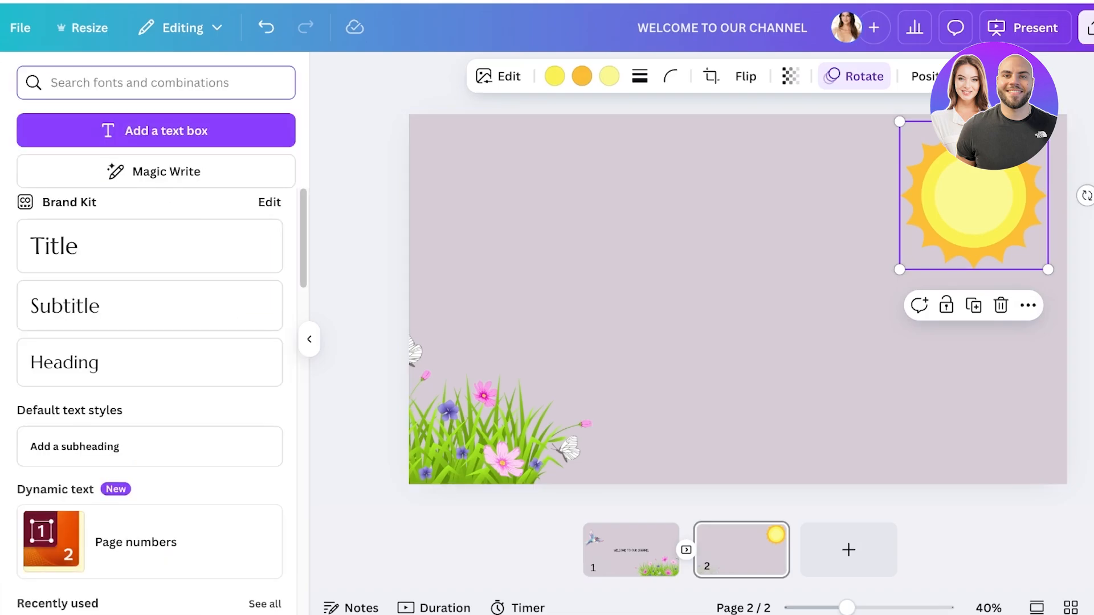
pyautogui.click(1, 141)
pyautogui.press('BackSpace')
pyautogui.press('BackSpace')
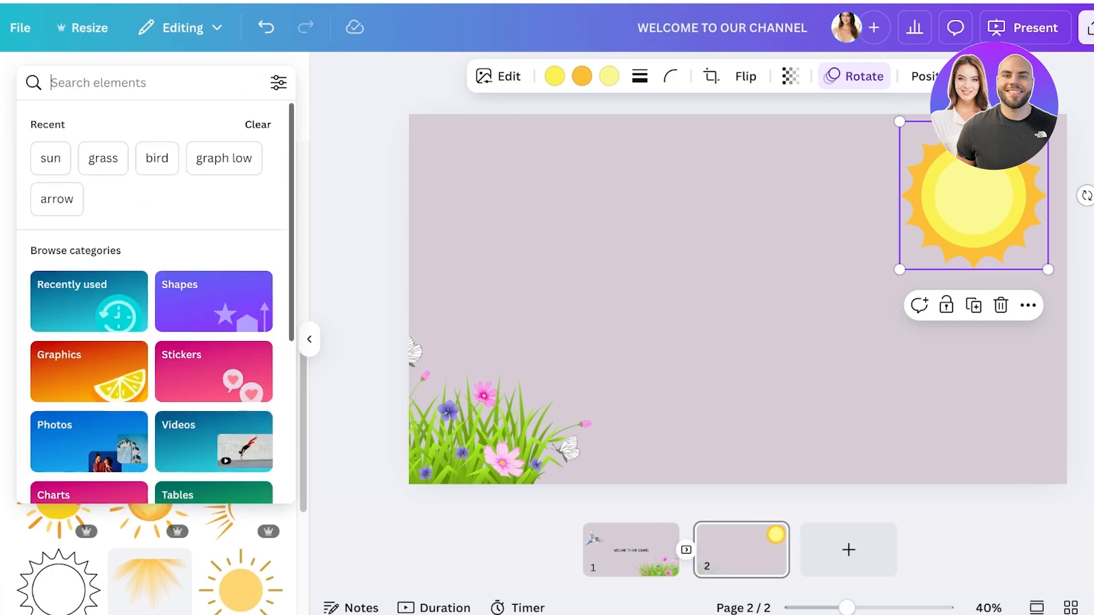
pyautogui.write('butterfly')
pyautogui.press('Return')
pyautogui.scroll(-3, 151, 376)
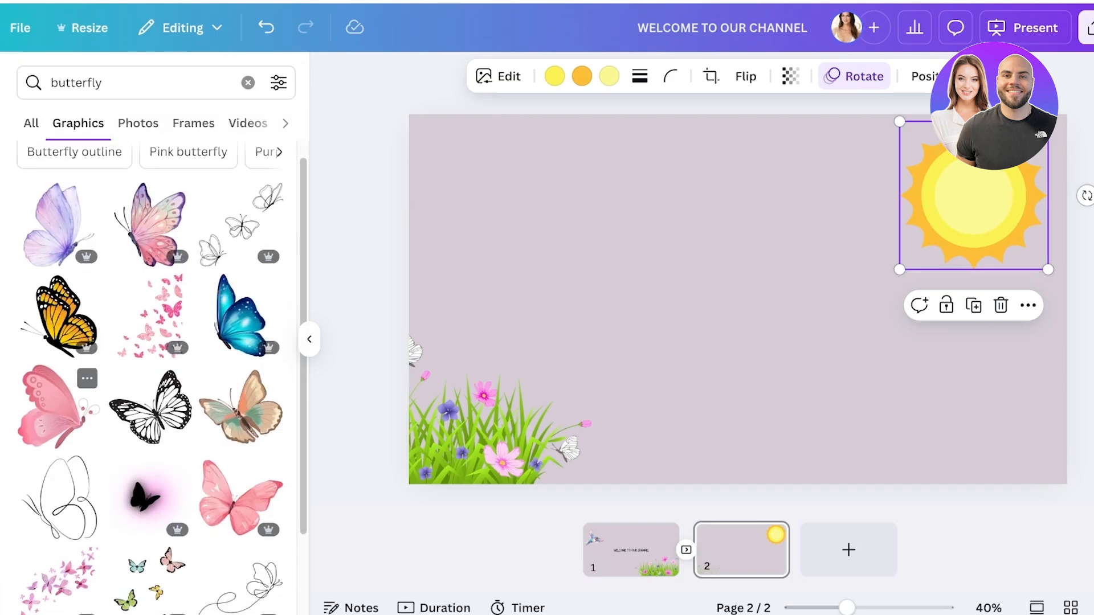
# Step: Add the beige-and-green butterfly graphic to page 2, shrink it and place it above the grass in the lower-left corner
pyautogui.moveTo(240, 325); pyautogui.dragTo(906, 393)
pyautogui.moveTo(737, 275); pyautogui.dragTo(830, 332)
pyautogui.moveTo(923, 416); pyautogui.dragTo(509, 377)
# Step: Apply the Wiggle add-on effect to the butterfly above the grass
pyautogui.click(870, 76)
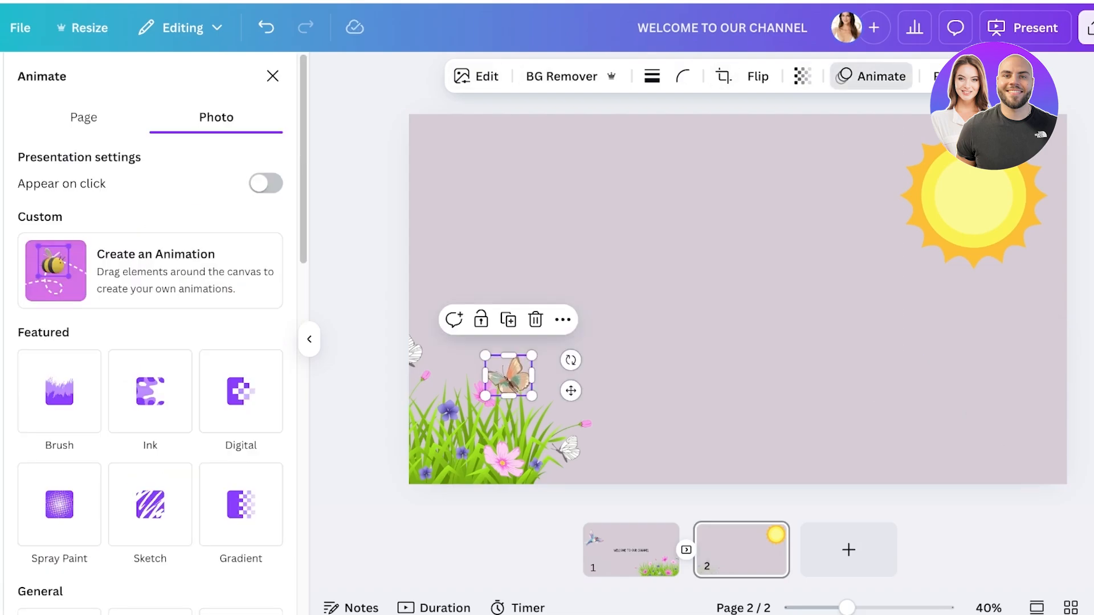
pyautogui.scroll(-10, 149, 342)
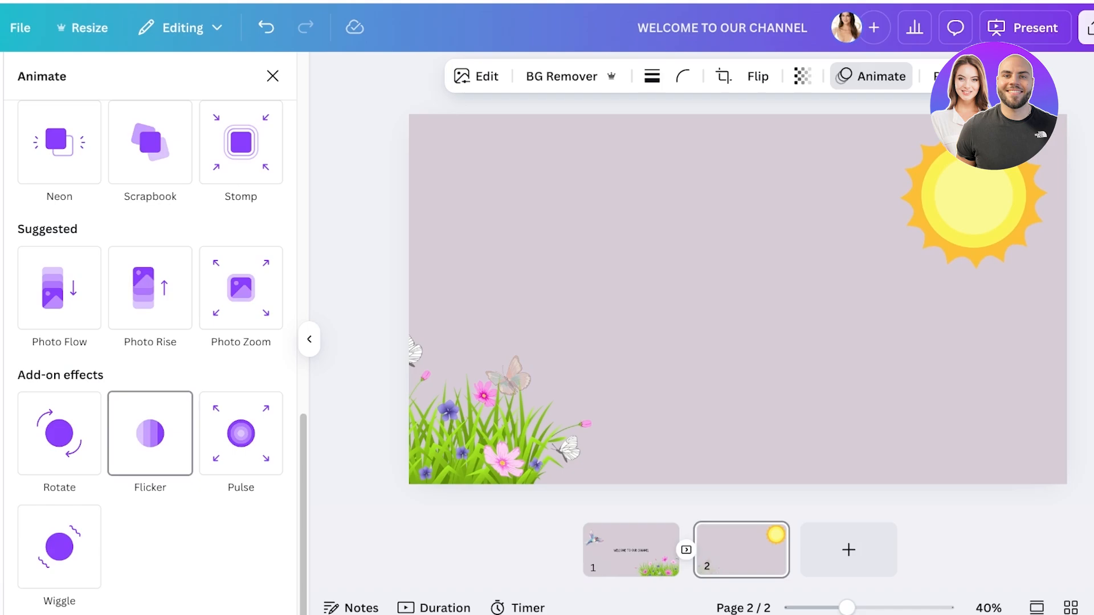
pyautogui.click(60, 546)
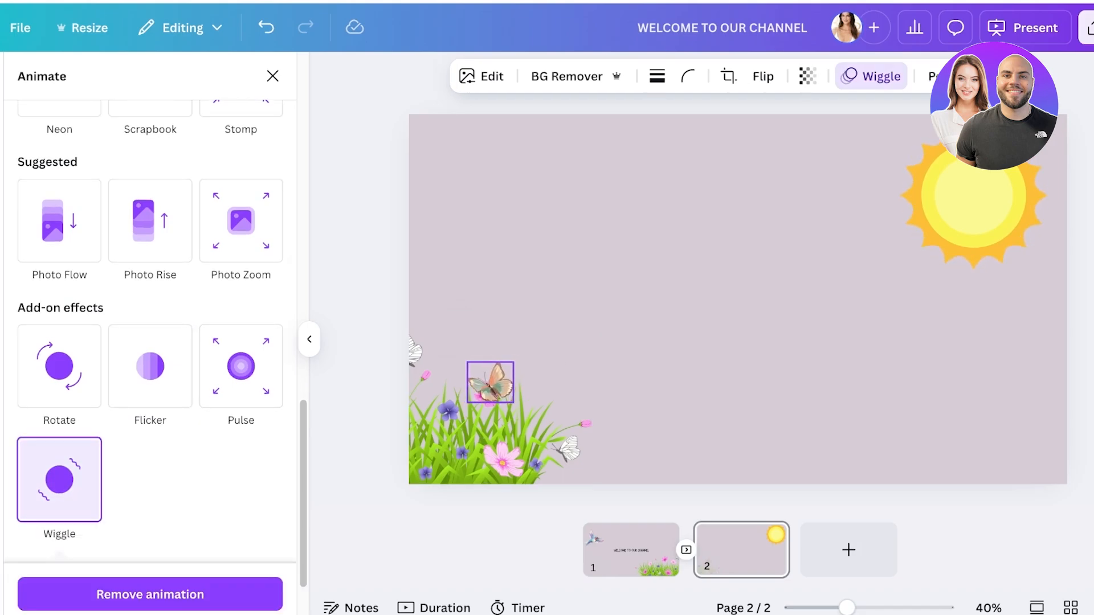
# Step: Shrink the butterfly further over the upper pink flower, and undo its deletion so it stays selected there
pyautogui.moveTo(467, 404); pyautogui.dragTo(483, 387)
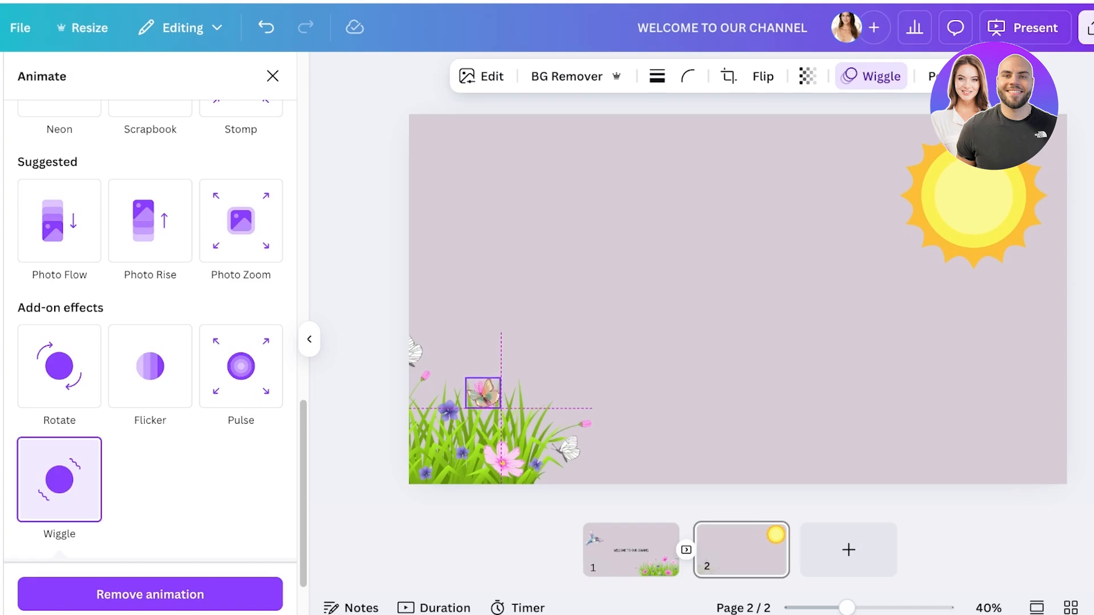
pyautogui.click(518, 335)
pyautogui.click(266, 28)
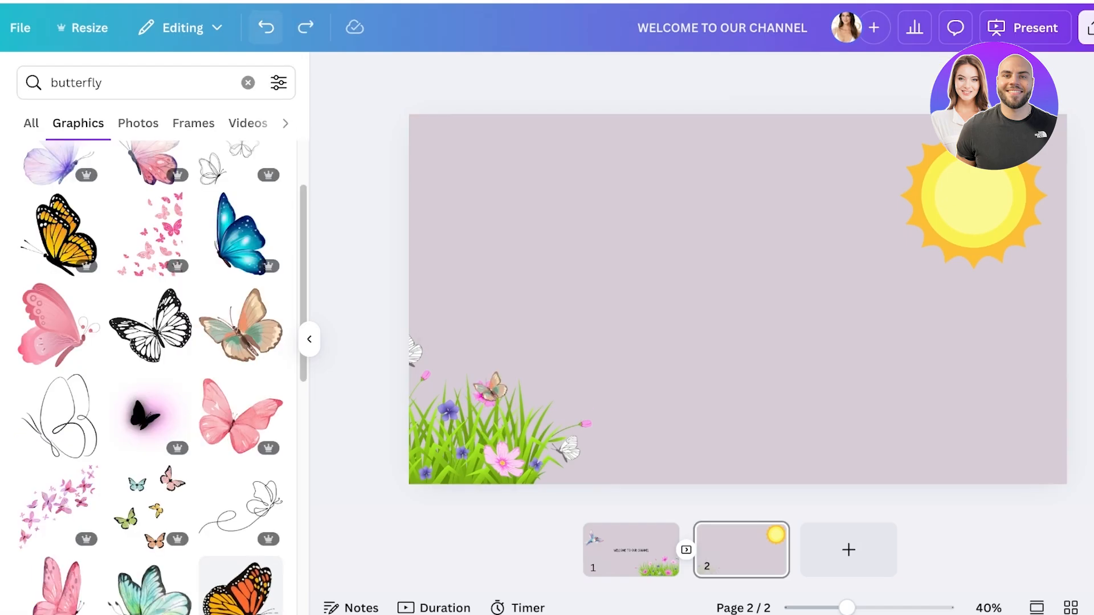
pyautogui.click(491, 388)
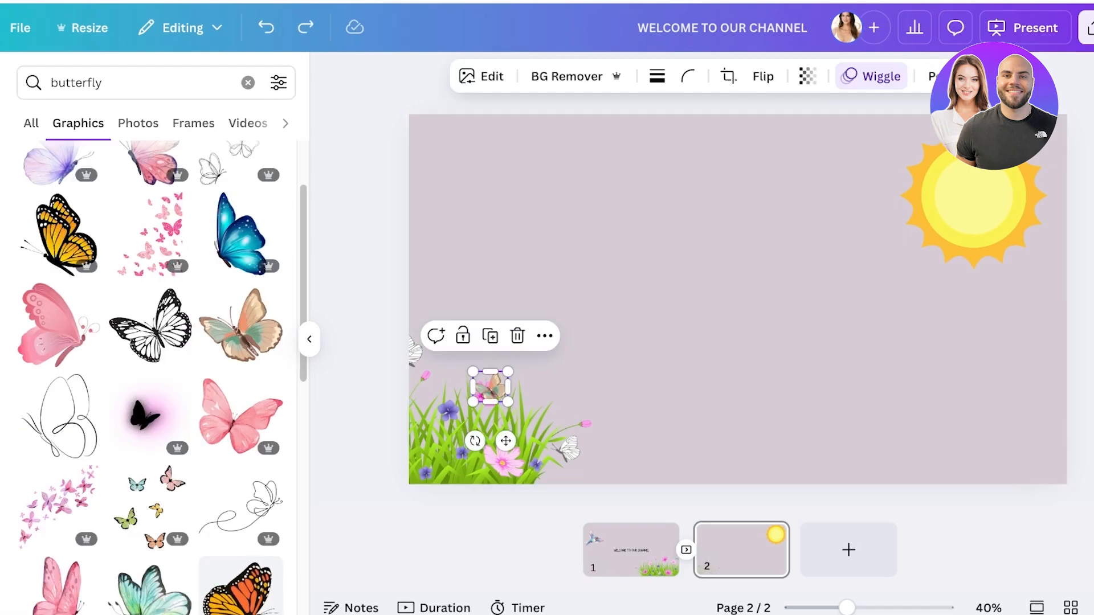
# Step: Present the design full screen to preview the slides' animations, and return to the editor with nothing selected
pyautogui.click(1025, 27)
pyautogui.click(964, 499)
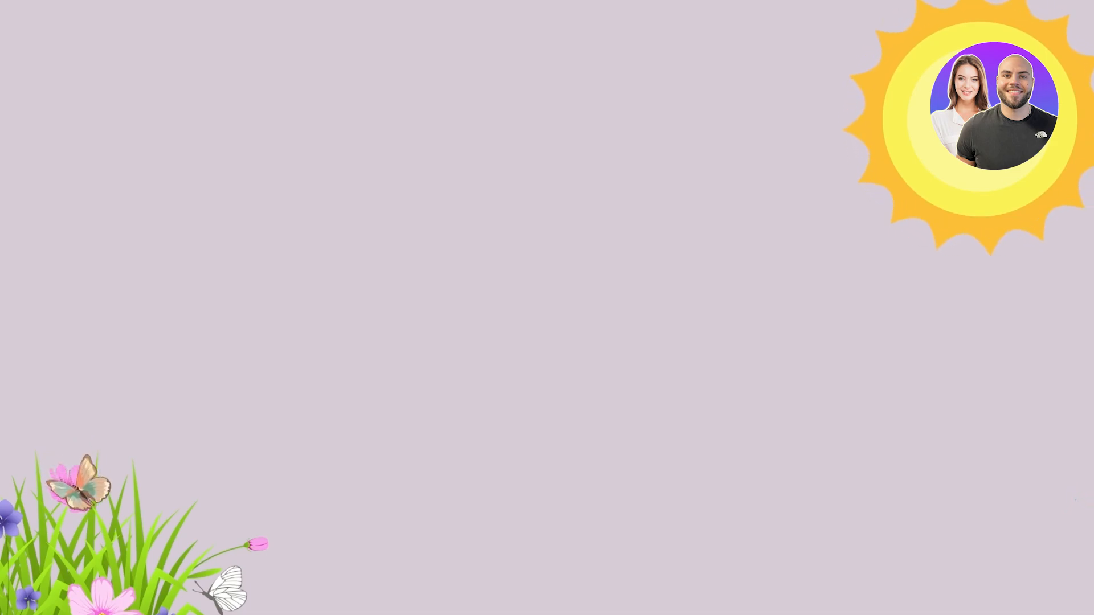
pyautogui.press('Escape')
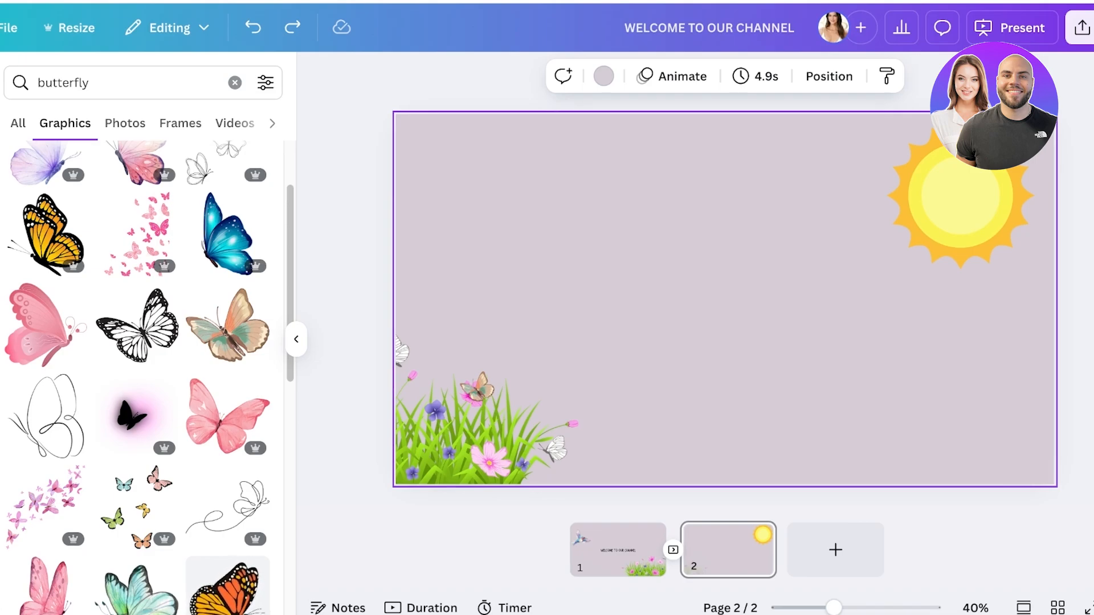
pyautogui.press('Escape')
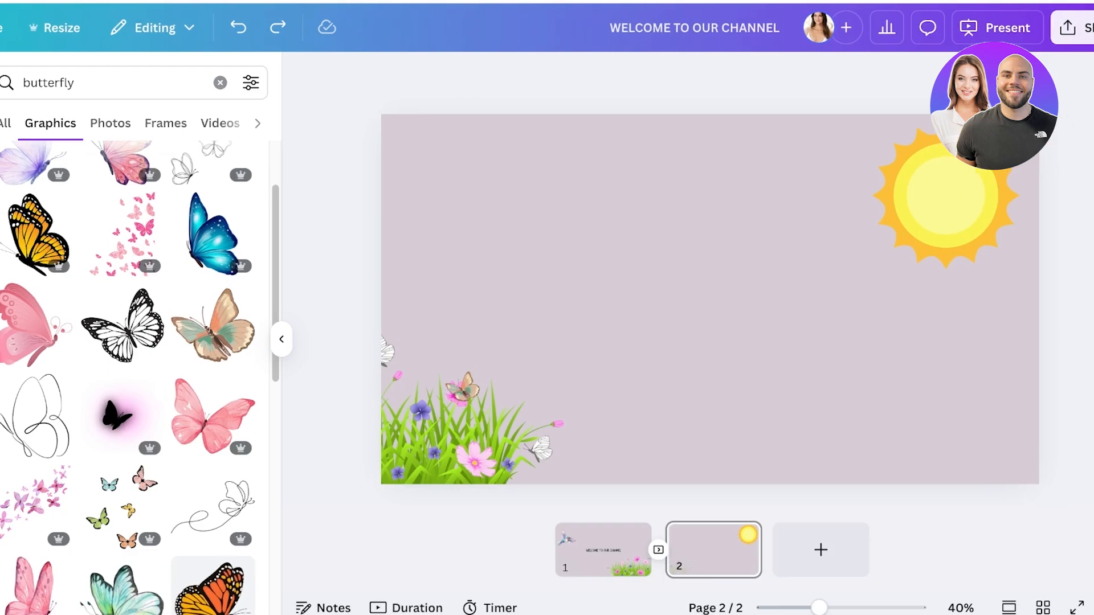
# Step: Open the design's download settings and display the available file types
pyautogui.click(1081, 27)
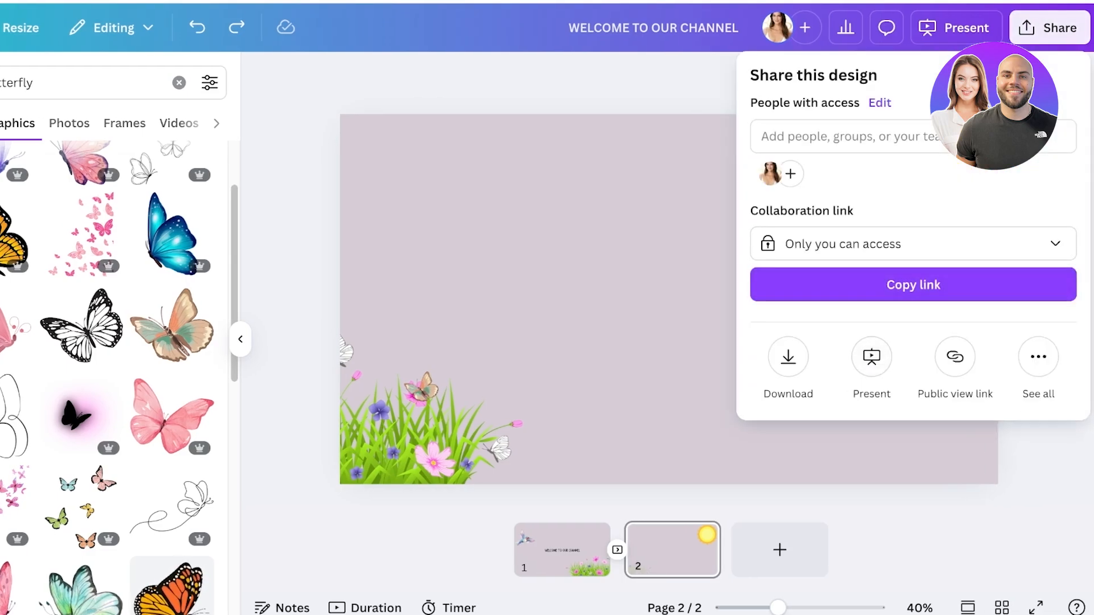
pyautogui.click(788, 357)
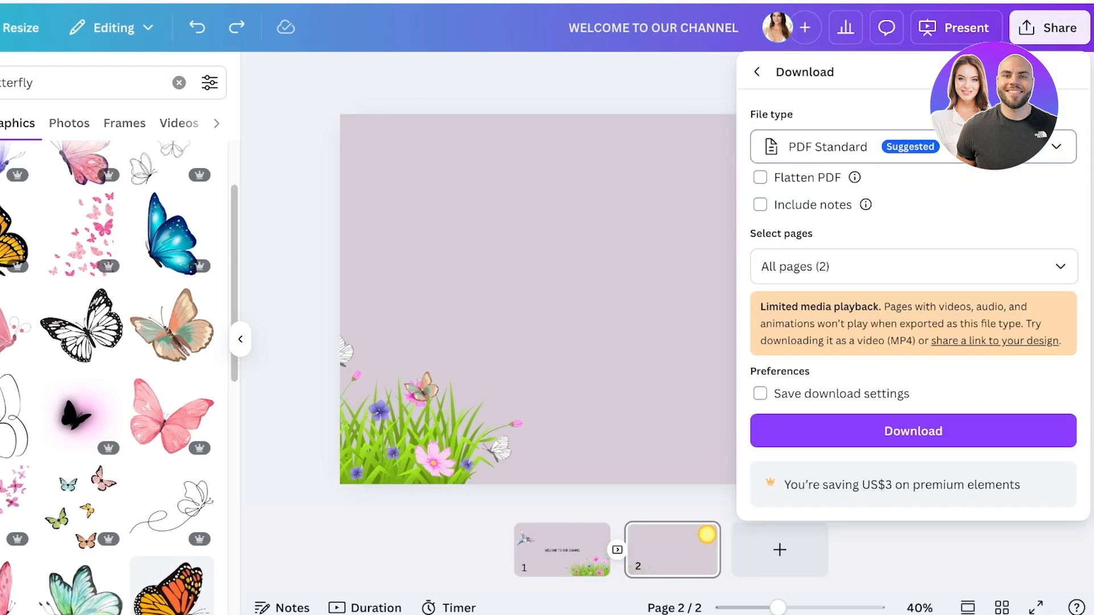
pyautogui.click(912, 147)
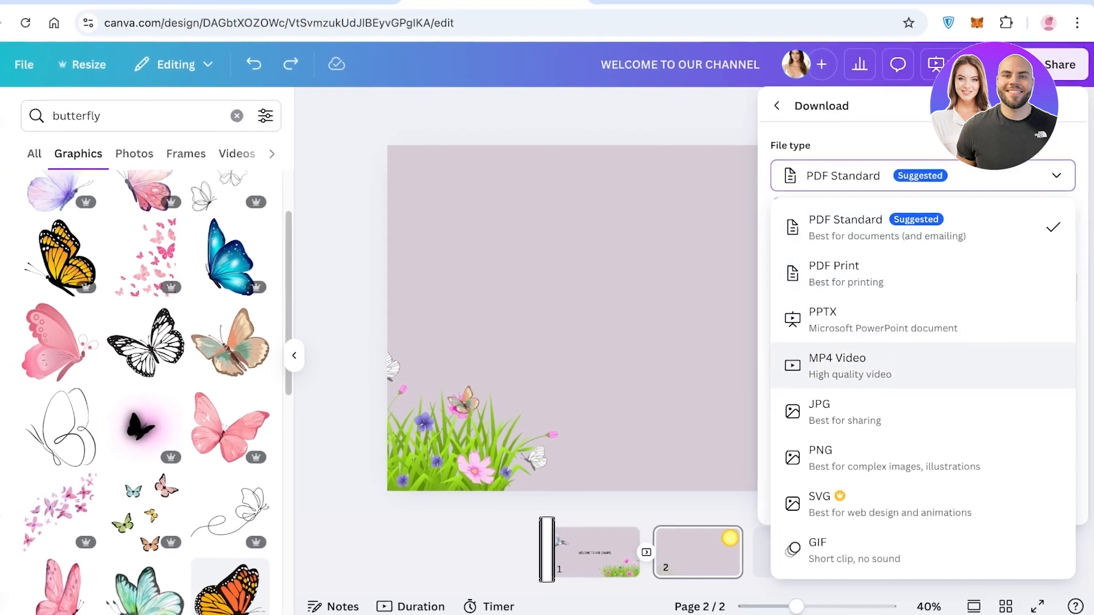